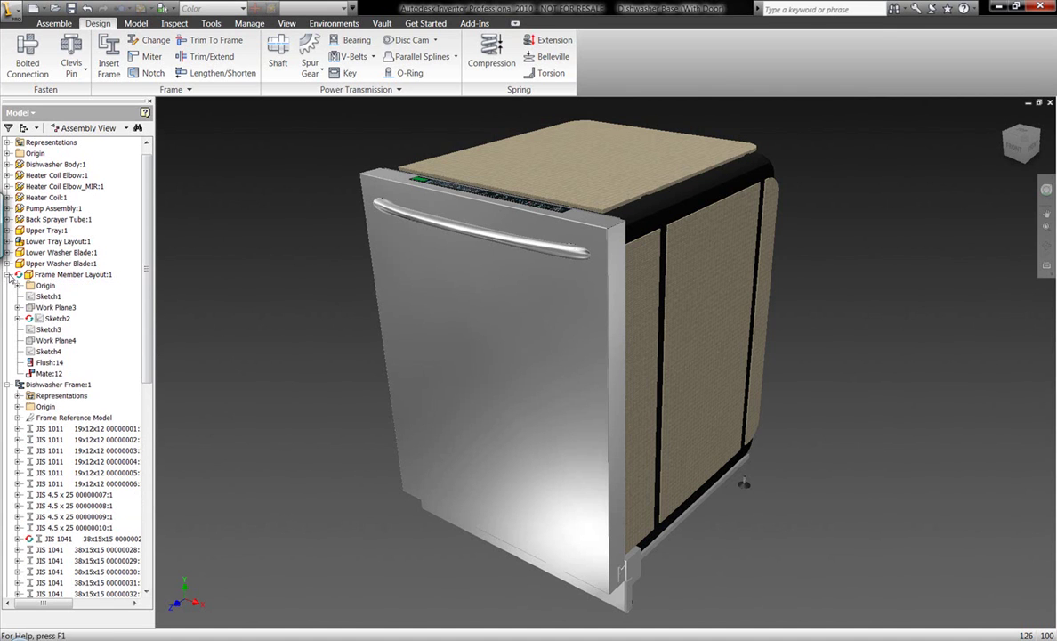
Turn on the visibility of all four sketches in the Frame Member Layout part
{"action": "left_click", "coordinate": [45, 298]}
{"action": "left_click", "coordinate": [53, 318], "text": "ctrl"}
{"action": "left_click", "coordinate": [48, 330], "text": "ctrl"}
{"action": "left_click", "coordinate": [47, 353], "text": "ctrl"}
{"action": "right_click", "coordinate": [41, 326]}
{"action": "left_click", "coordinate": [80, 394]}
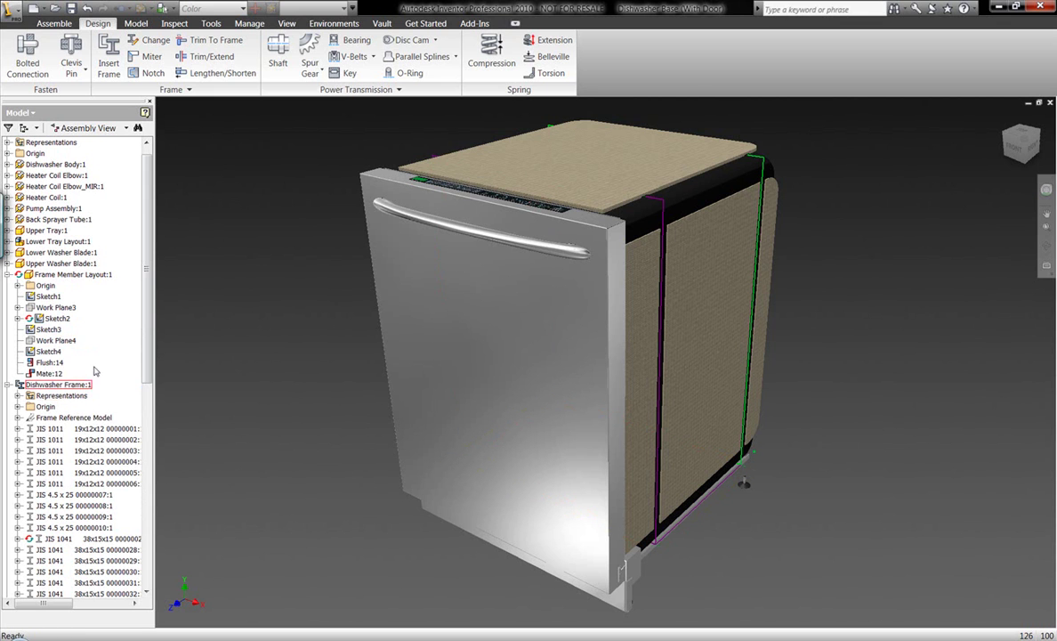
Make Sketch1 through Sketch4 of the Base Frame Layout part visible and collapse the part's node
{"action": "left_click_drag", "start_coordinate": [143, 283], "coordinate": [144, 504]}
{"action": "left_click", "coordinate": [8, 483]}
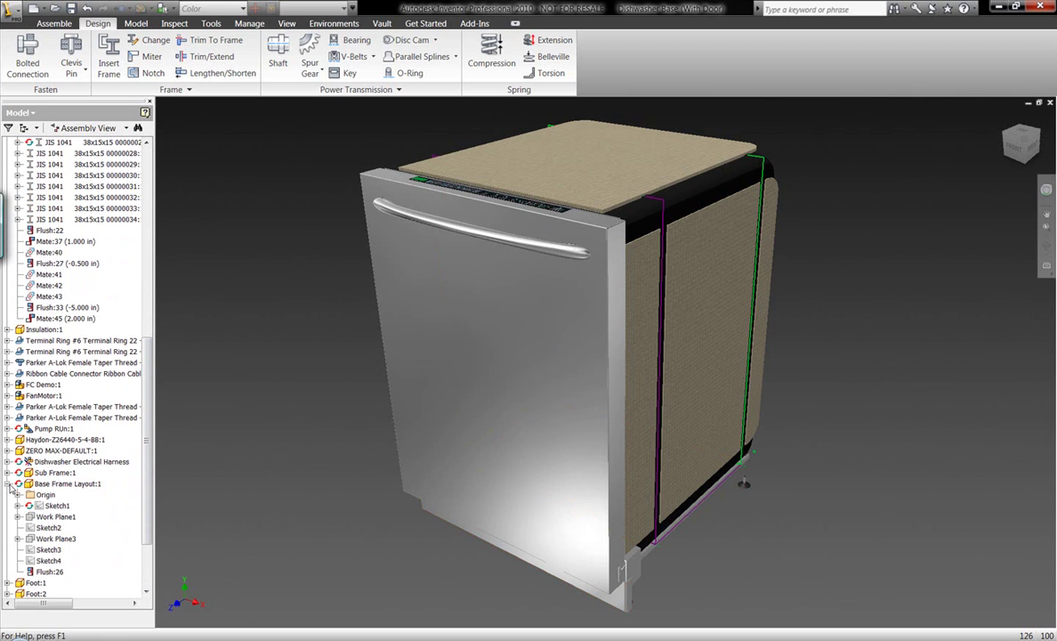
{"action": "left_click", "coordinate": [55, 506]}
{"action": "left_click", "coordinate": [48, 527], "text": "ctrl"}
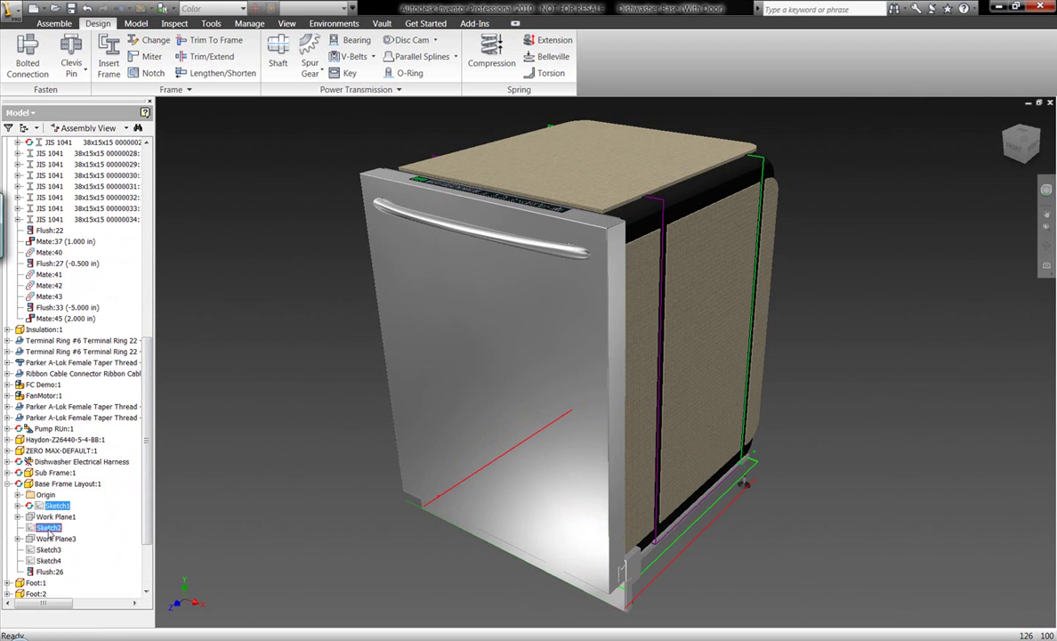
{"action": "left_click", "coordinate": [48, 549], "text": "ctrl"}
{"action": "left_click", "coordinate": [49, 560], "text": "ctrl"}
{"action": "right_click", "coordinate": [51, 560]}
{"action": "left_click", "coordinate": [71, 436]}
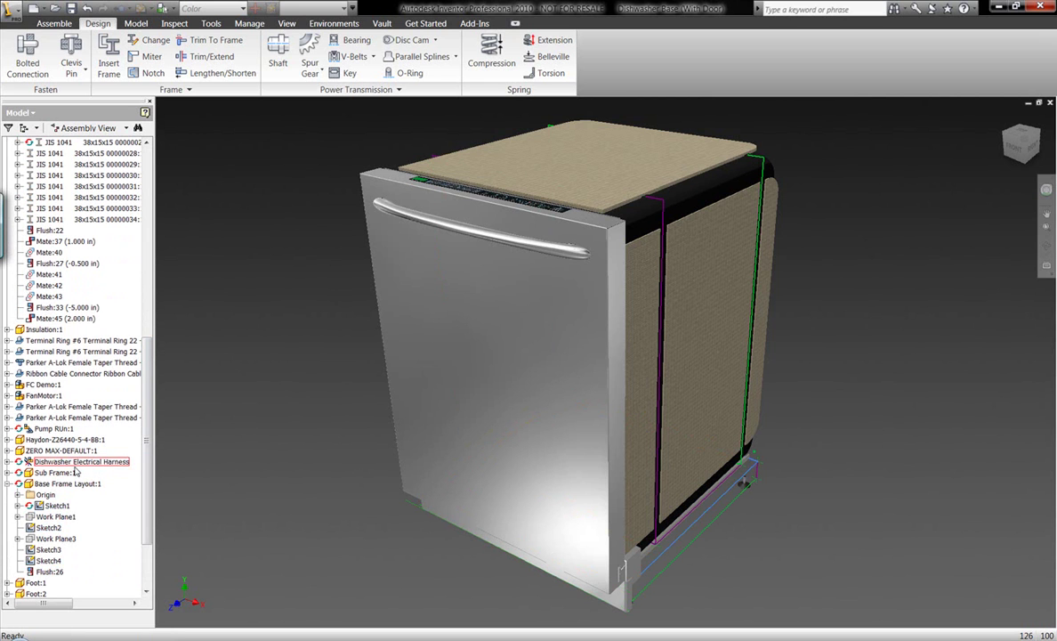
{"action": "left_click", "coordinate": [8, 483]}
{"action": "left_click_drag", "start_coordinate": [147, 454], "coordinate": [144, 317]}
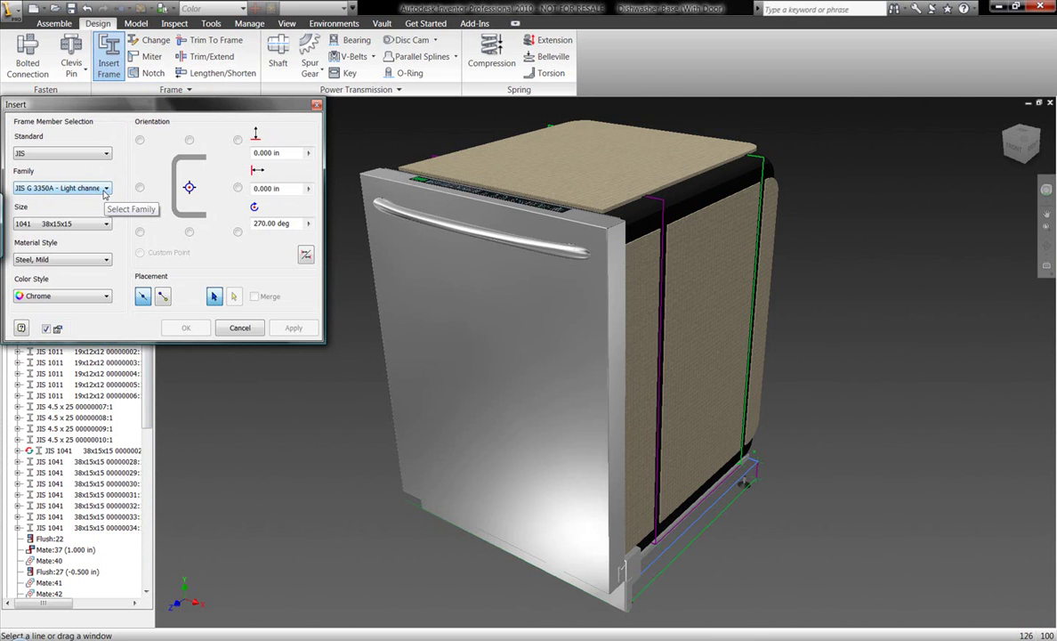
Set the frame member to JIS G 3350A - Light channel steel, size 1011 19x12x12
{"action": "left_click", "coordinate": [104, 188]}
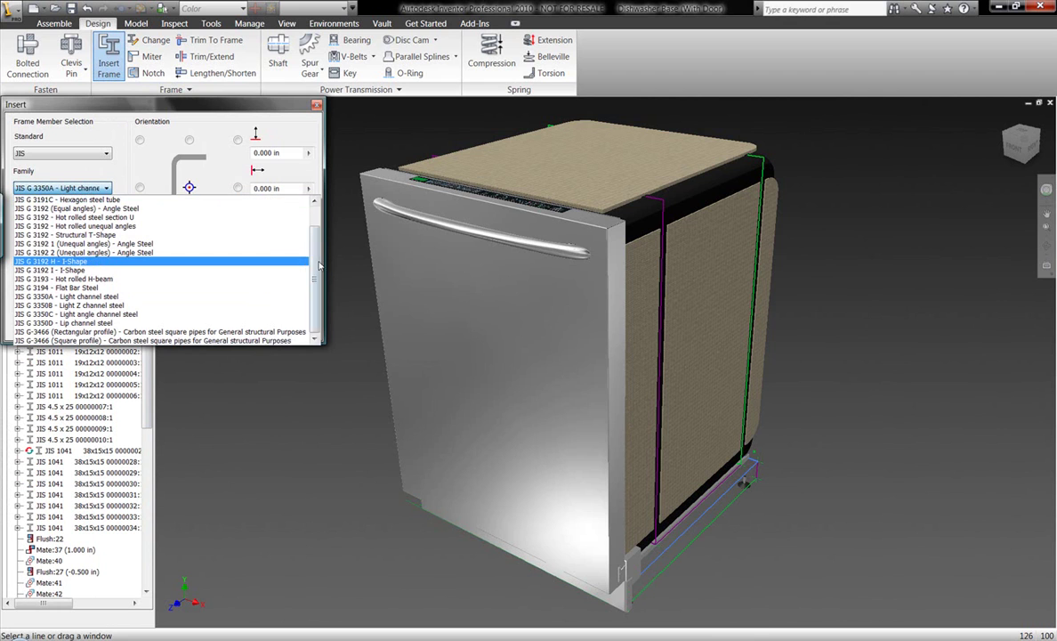
{"action": "scroll", "coordinate": [313, 247], "scroll_direction": "up", "scroll_amount": 1}
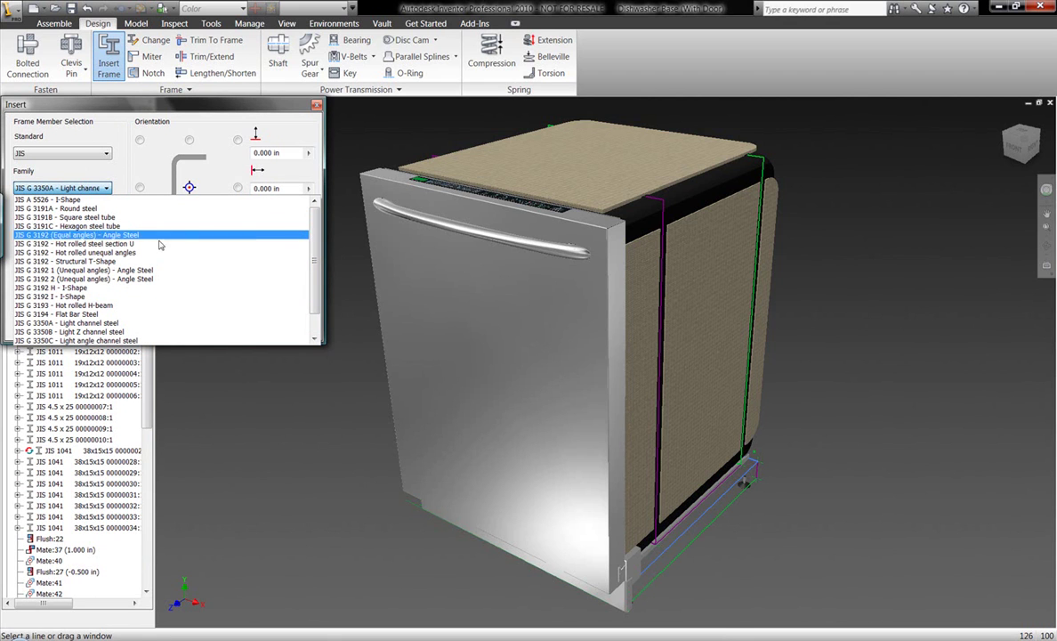
{"action": "left_click", "coordinate": [94, 323]}
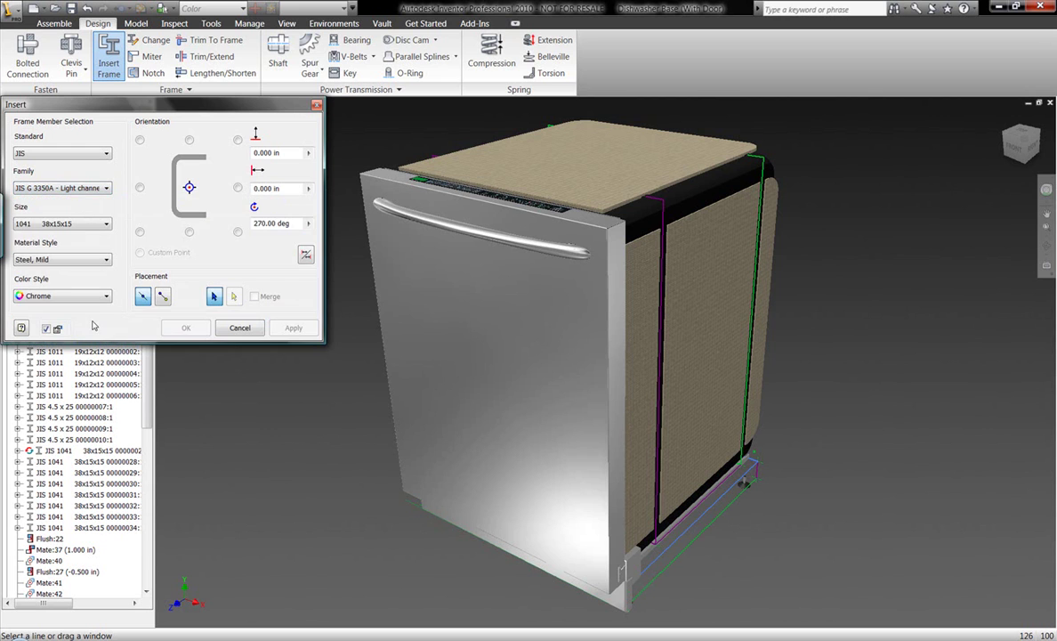
{"action": "left_click", "coordinate": [104, 260]}
{"action": "left_click", "coordinate": [103, 264]}
{"action": "left_click", "coordinate": [103, 224]}
{"action": "left_click", "coordinate": [104, 234]}
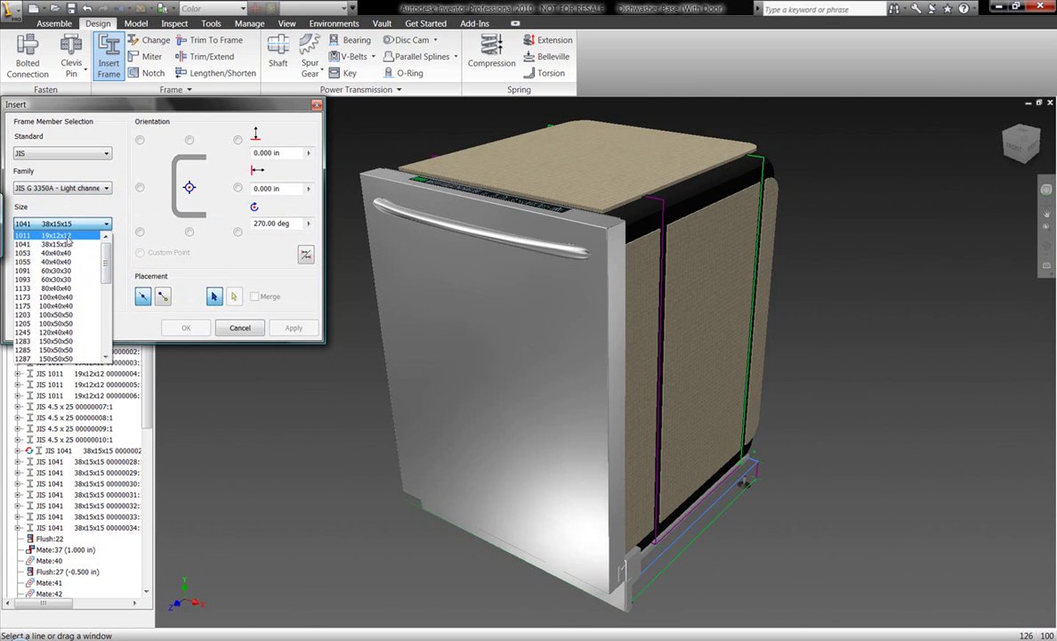
{"action": "left_click", "coordinate": [71, 235]}
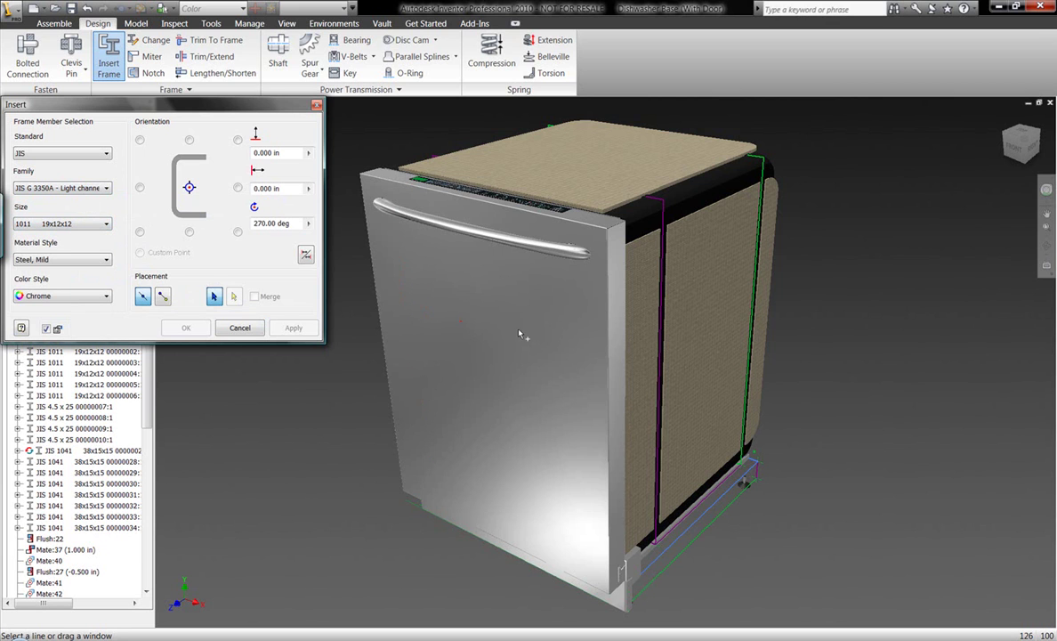
Select the two short top lines and two vertical layout lines on the dishwasher's right side for frame members
{"action": "scroll", "coordinate": [659, 206], "scroll_direction": "up", "scroll_amount": 5}
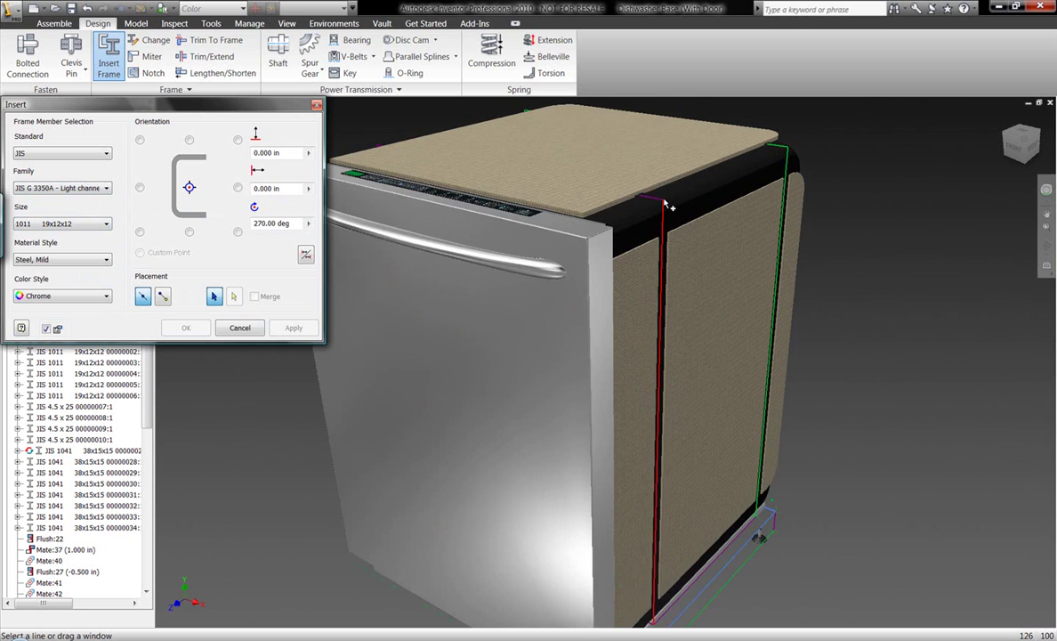
{"action": "middle_click_drag", "start_coordinate": [720, 162], "coordinate": [583, 327]}
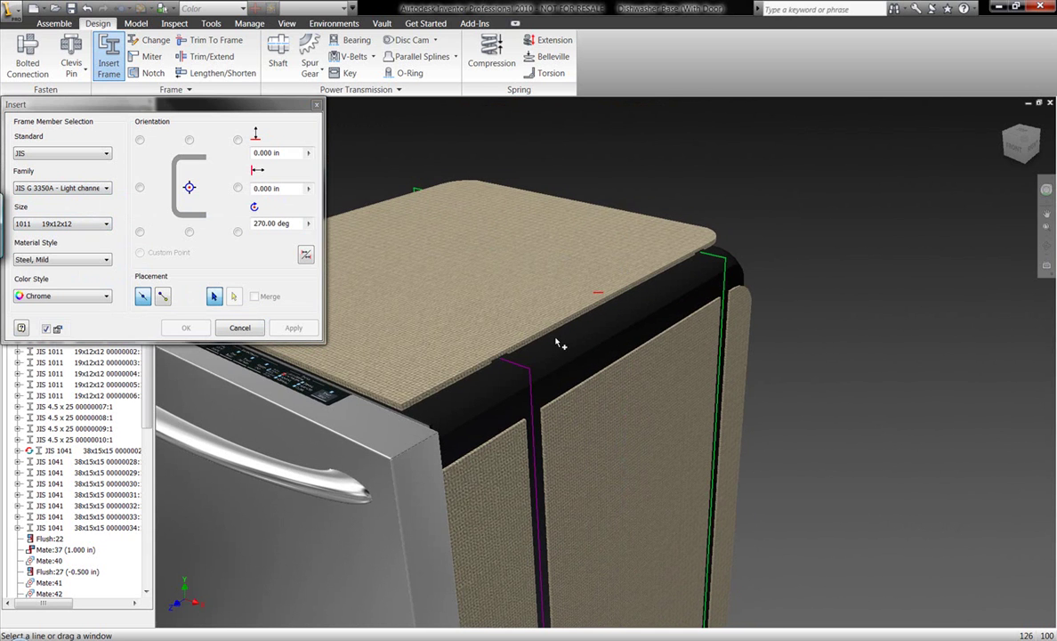
{"action": "left_click", "coordinate": [676, 268]}
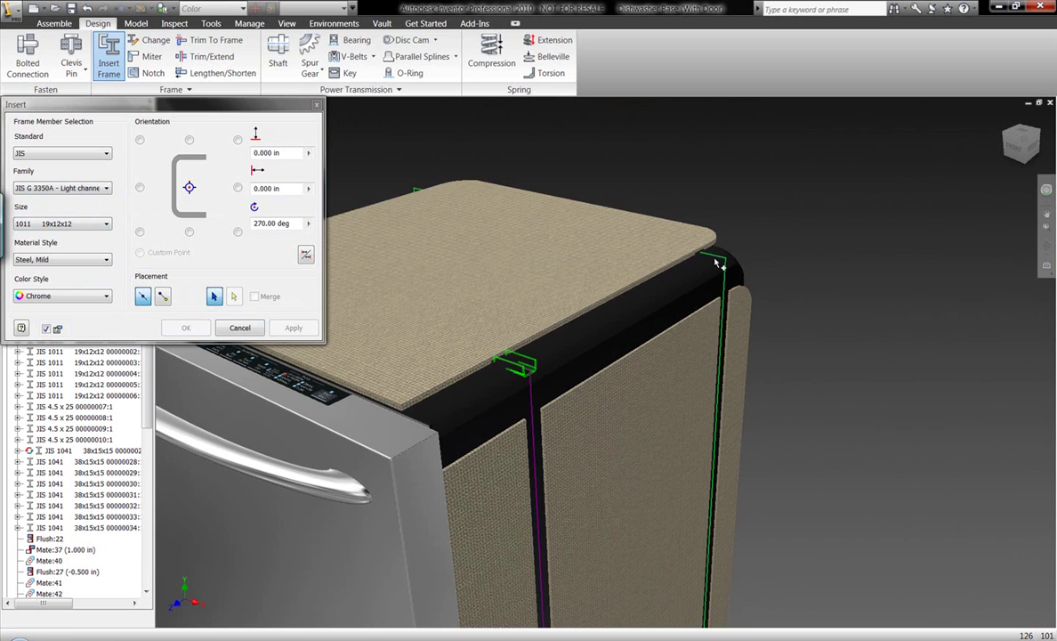
{"action": "left_click", "coordinate": [532, 390]}
{"action": "left_click", "coordinate": [719, 347]}
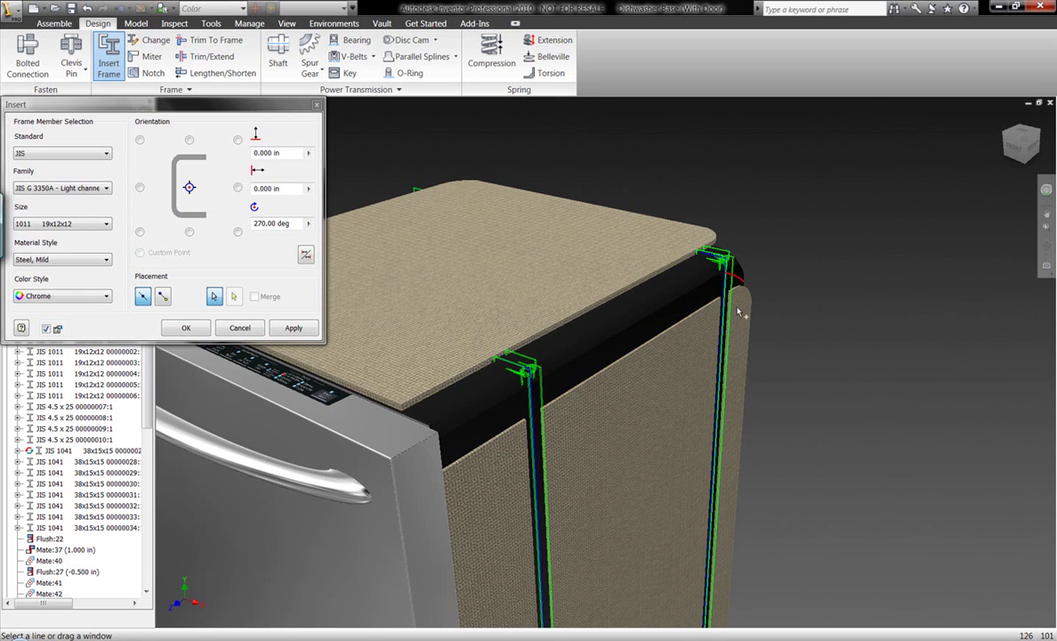
Add the matching top and vertical layout lines on the dishwasher's left side to the frame member selection
{"action": "scroll", "coordinate": [755, 378], "scroll_direction": "down", "scroll_amount": 1}
{"action": "scroll", "coordinate": [755, 378], "scroll_direction": "down", "scroll_amount": 2}
{"action": "middle_click_drag", "start_coordinate": [771, 415], "coordinate": [810, 51]}
{"action": "scroll", "coordinate": [613, 452], "scroll_direction": "up", "scroll_amount": 2}
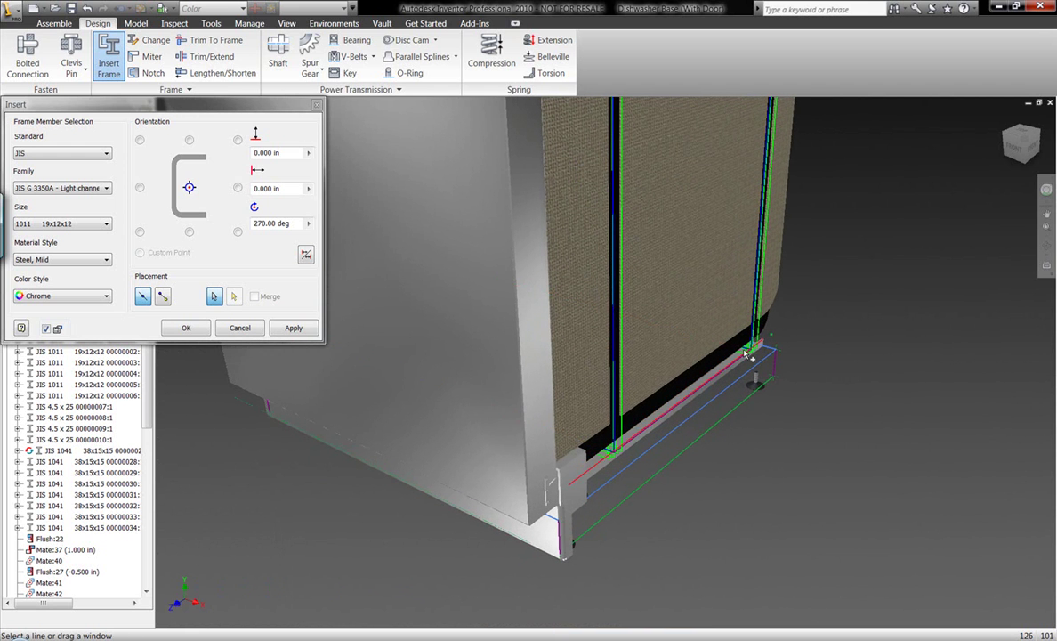
{"action": "scroll", "coordinate": [696, 358], "scroll_direction": "down", "scroll_amount": 1}
{"action": "scroll", "coordinate": [606, 307], "scroll_direction": "down", "scroll_amount": 1}
{"action": "middle_click_drag", "start_coordinate": [485, 182], "coordinate": [689, 519]}
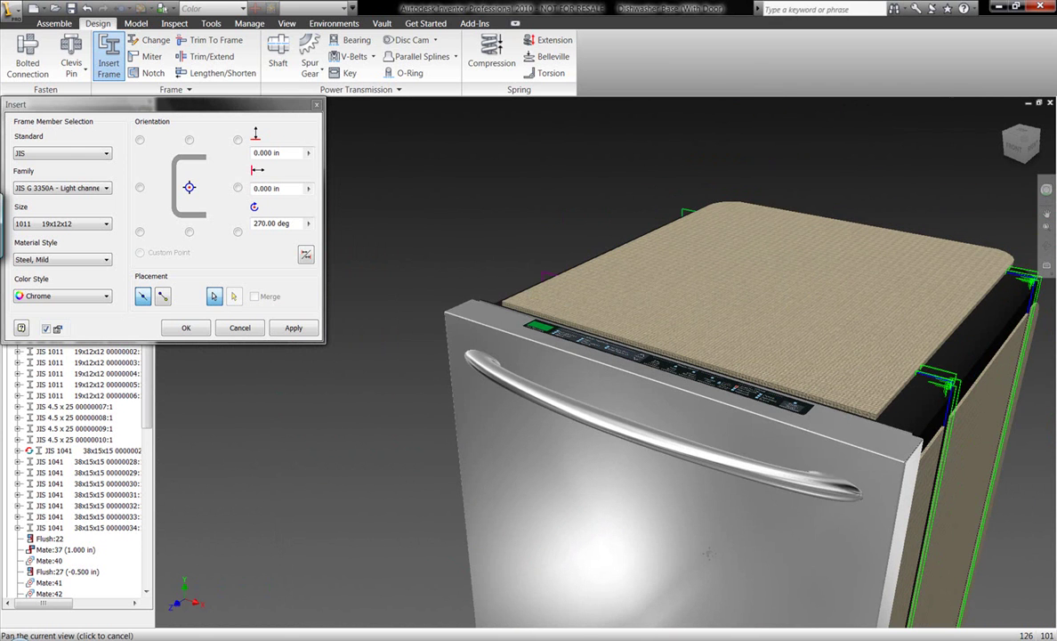
{"action": "left_click", "coordinate": [552, 278]}
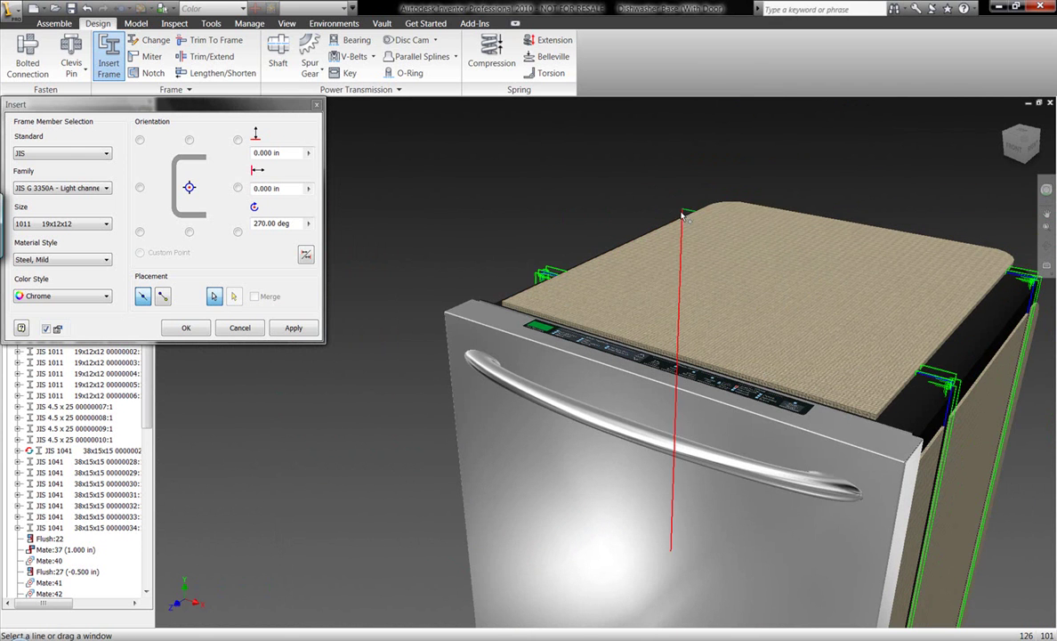
{"action": "left_click", "coordinate": [687, 213]}
{"action": "scroll", "coordinate": [626, 214], "scroll_direction": "down", "scroll_amount": 1}
{"action": "middle_click_drag", "start_coordinate": [689, 262], "coordinate": [474, 162]}
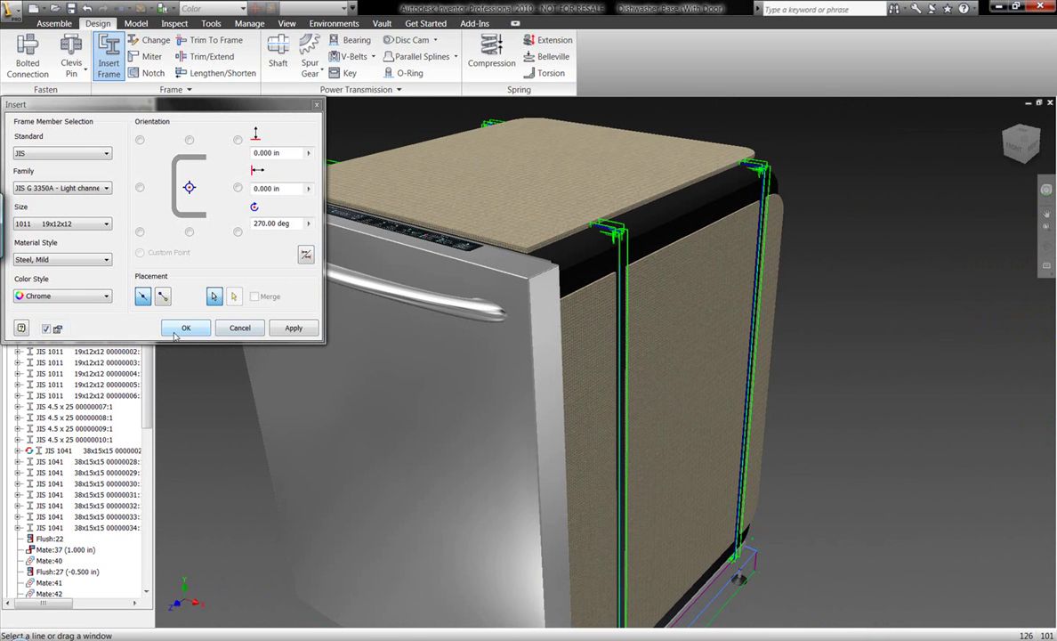
Anchor the channel profile at the middle of its web, check the placement from the back, and create the frame members
{"action": "left_click", "coordinate": [140, 188]}
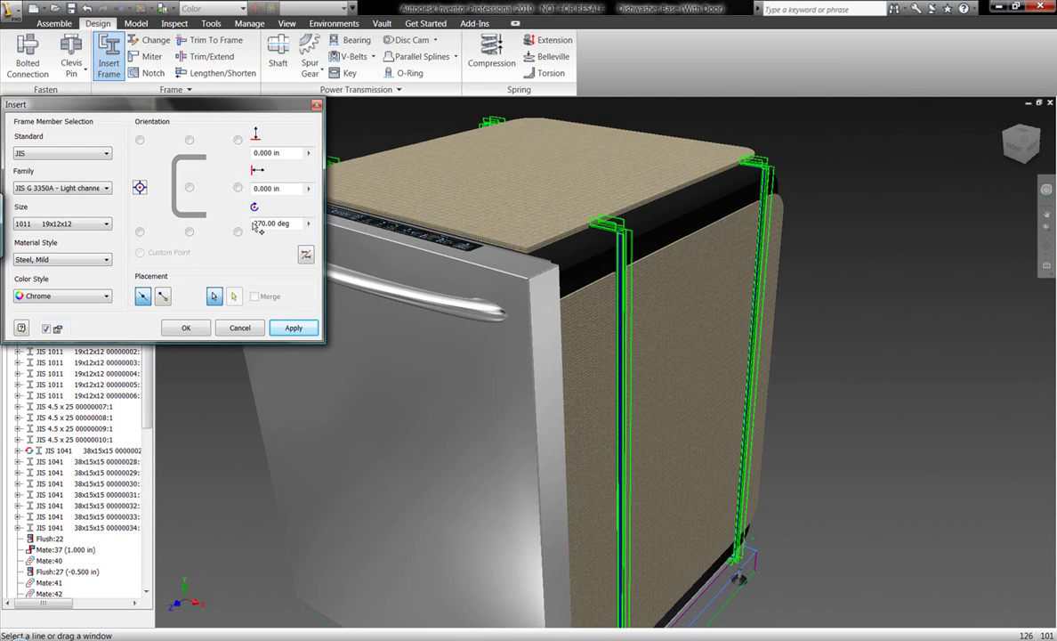
{"action": "middle_click_drag", "start_coordinate": [462, 382], "coordinate": [594, 321], "text": "shift"}
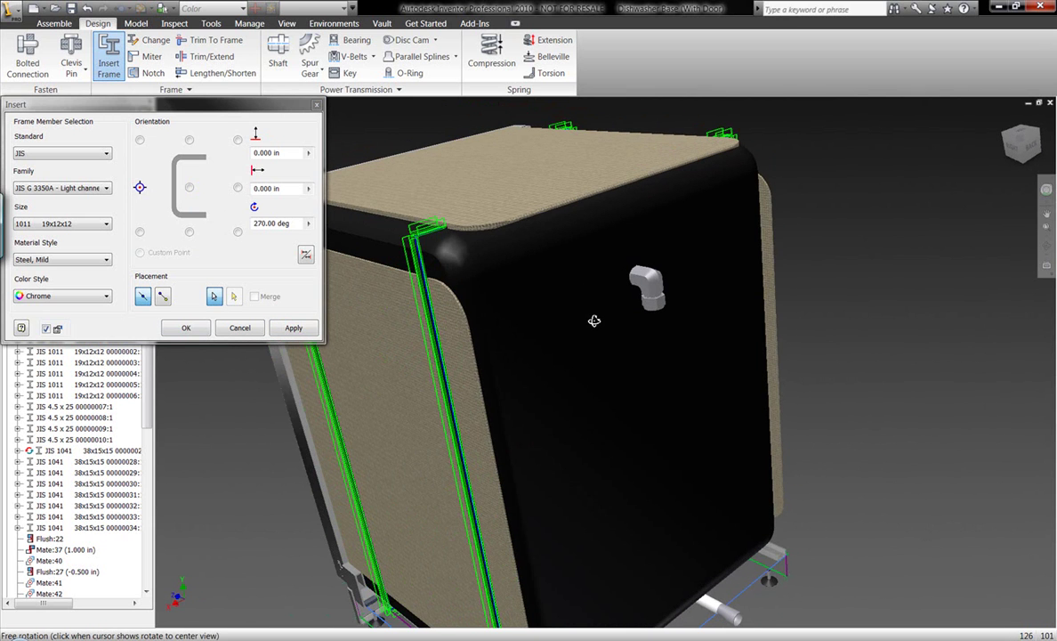
{"action": "left_click", "coordinate": [1027, 145]}
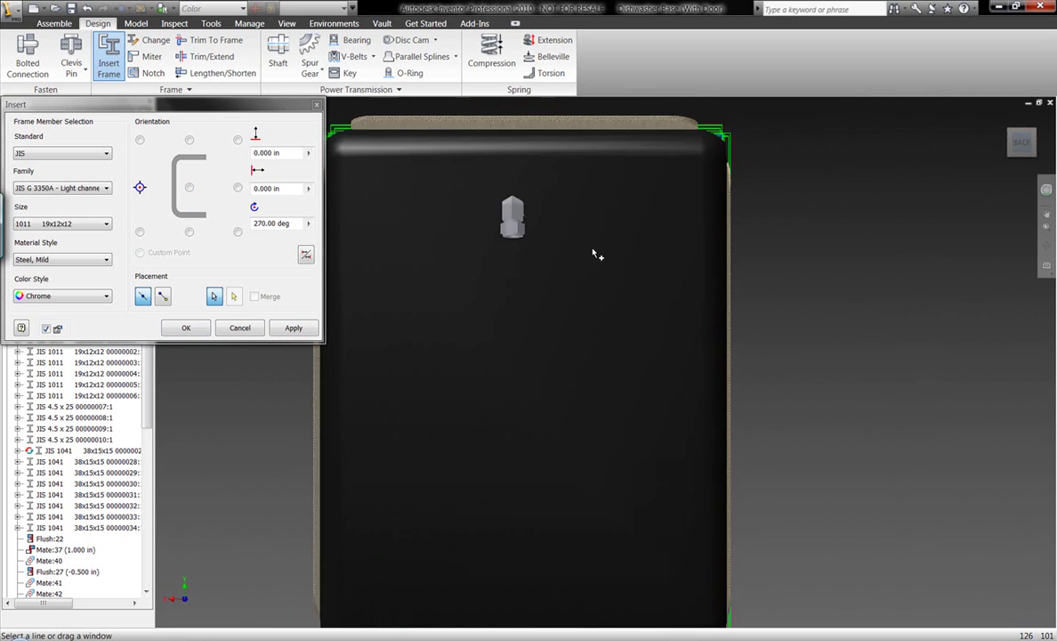
{"action": "middle_click_drag", "start_coordinate": [547, 207], "coordinate": [738, 347]}
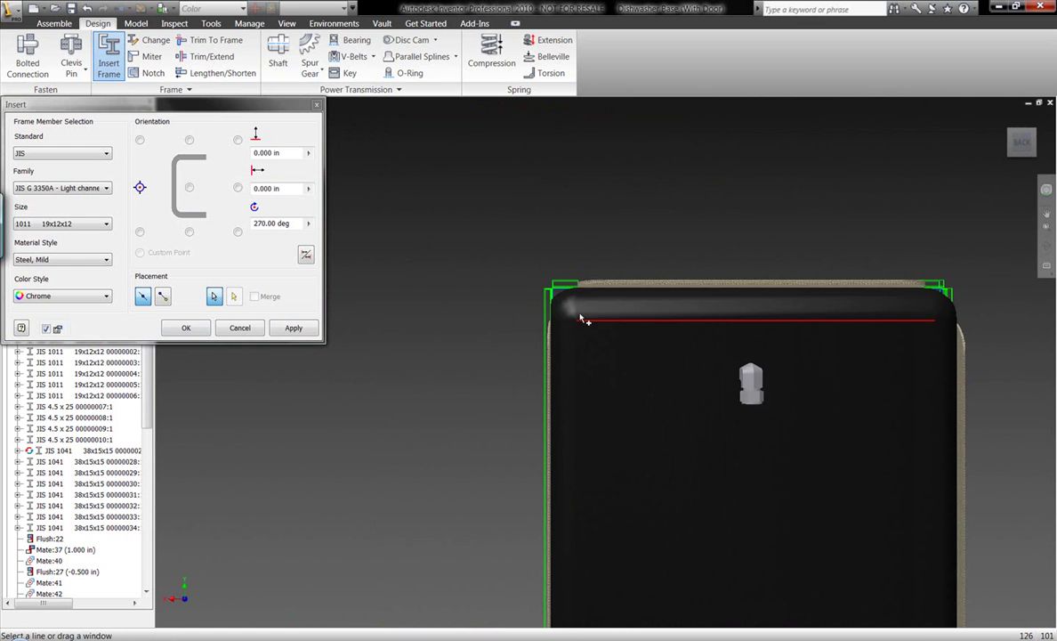
{"action": "scroll", "coordinate": [552, 294], "scroll_direction": "up", "scroll_amount": 3}
{"action": "scroll", "coordinate": [558, 289], "scroll_direction": "up", "scroll_amount": 3}
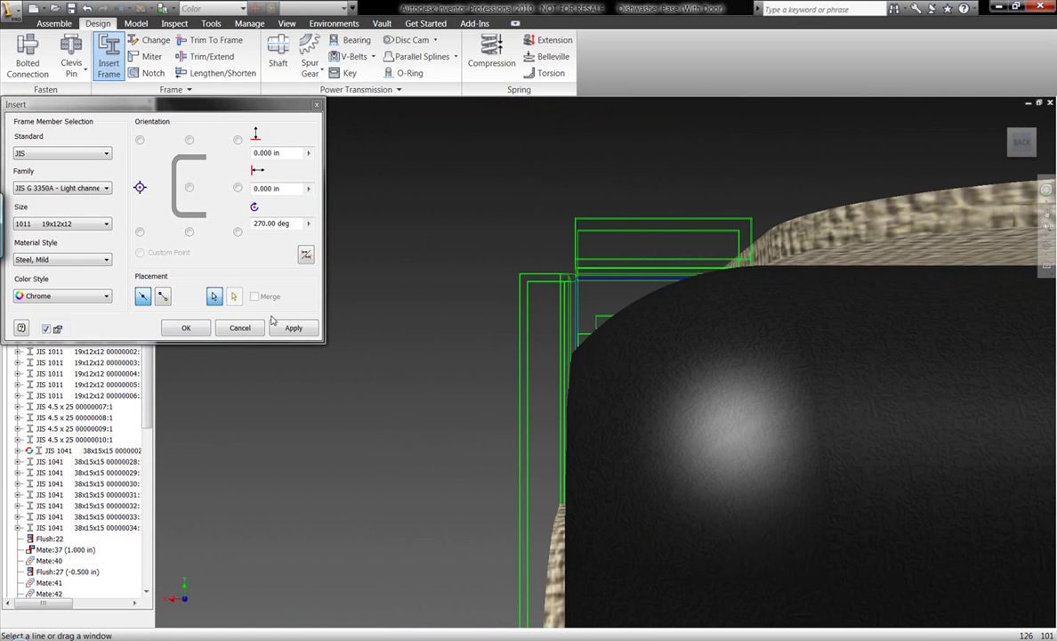
{"action": "left_click", "coordinate": [189, 327]}
{"action": "middle_click", "coordinate": [431, 292]}
{"action": "middle_click", "coordinate": [432, 292]}
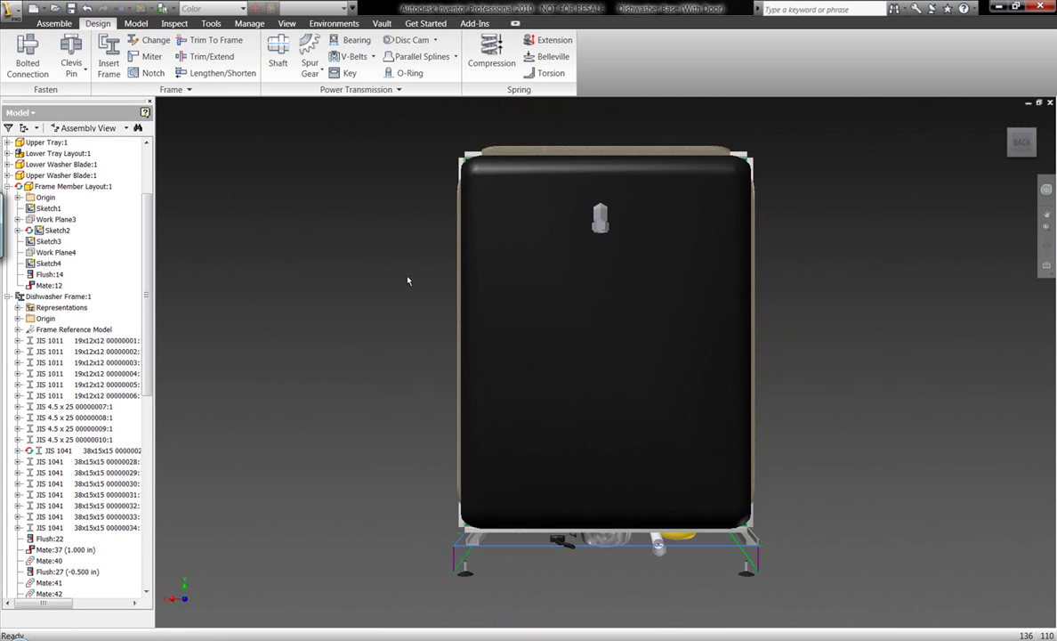
Hide the four Frame Member Layout sketches and collapse the part's node
{"action": "middle_click_drag", "start_coordinate": [409, 278], "coordinate": [412, 280], "text": "shift"}
{"action": "left_click_drag", "start_coordinate": [411, 280], "coordinate": [464, 308]}
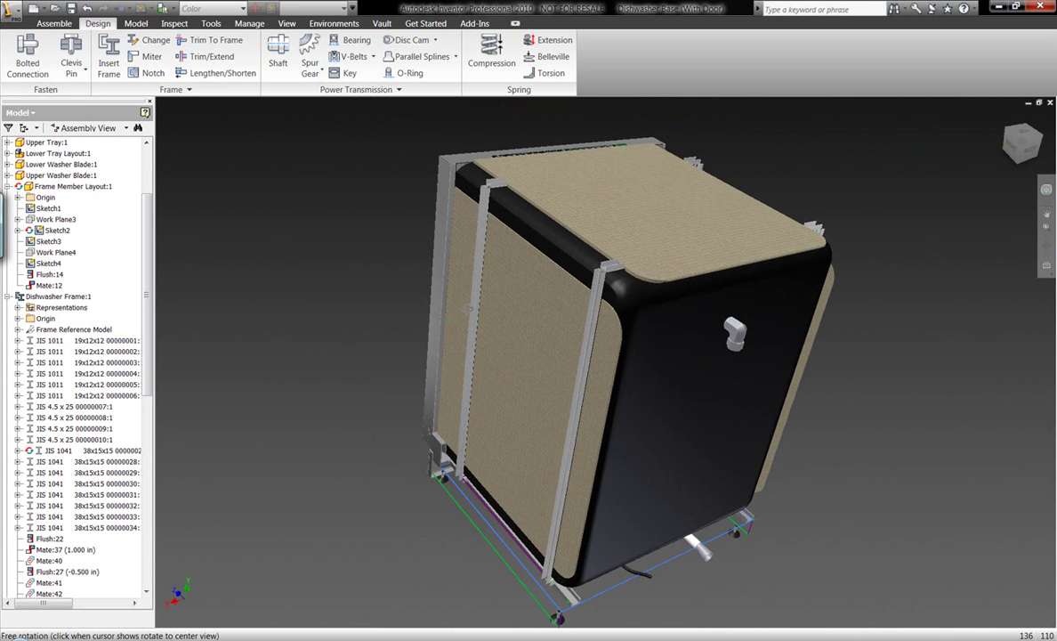
{"action": "middle_click_drag", "start_coordinate": [467, 308], "coordinate": [464, 308], "text": "shift"}
{"action": "left_click", "coordinate": [48, 208]}
{"action": "left_click", "coordinate": [49, 230], "text": "ctrl"}
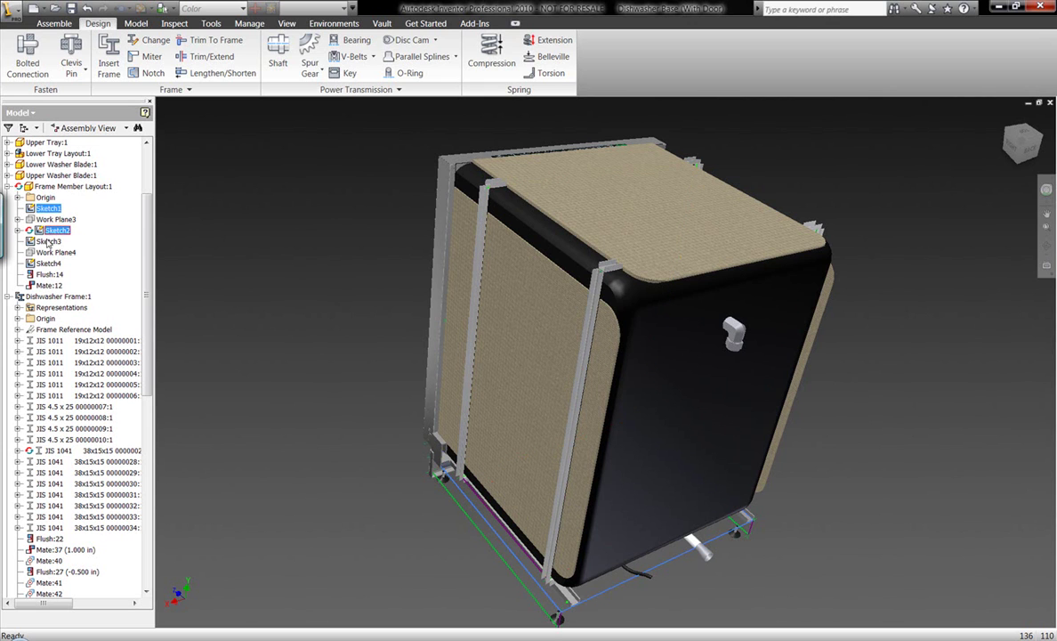
{"action": "left_click", "coordinate": [49, 241], "text": "ctrl"}
{"action": "left_click", "coordinate": [49, 263], "text": "ctrl"}
{"action": "right_click", "coordinate": [51, 264]}
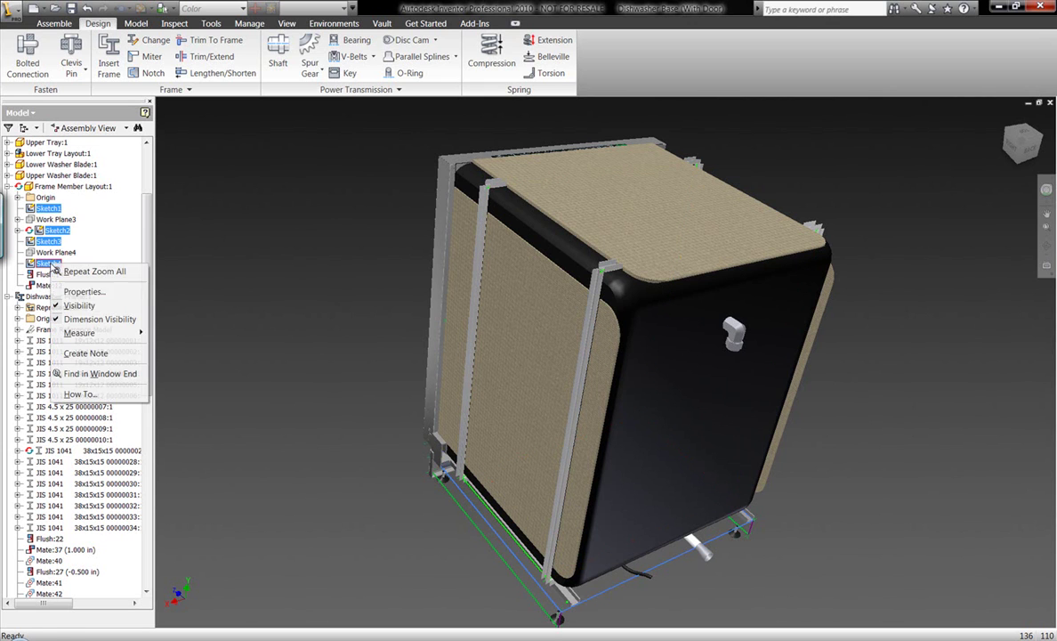
{"action": "left_click", "coordinate": [78, 305]}
{"action": "left_click", "coordinate": [9, 186]}
Miter the short top channel and vertical channel at the right side's joint nearest the door
{"action": "left_click", "coordinate": [53, 186]}
{"action": "scroll", "coordinate": [606, 268], "scroll_direction": "down", "scroll_amount": 5}
{"action": "middle_click_drag", "start_coordinate": [593, 260], "coordinate": [582, 335]}
{"action": "left_click", "coordinate": [147, 56]}
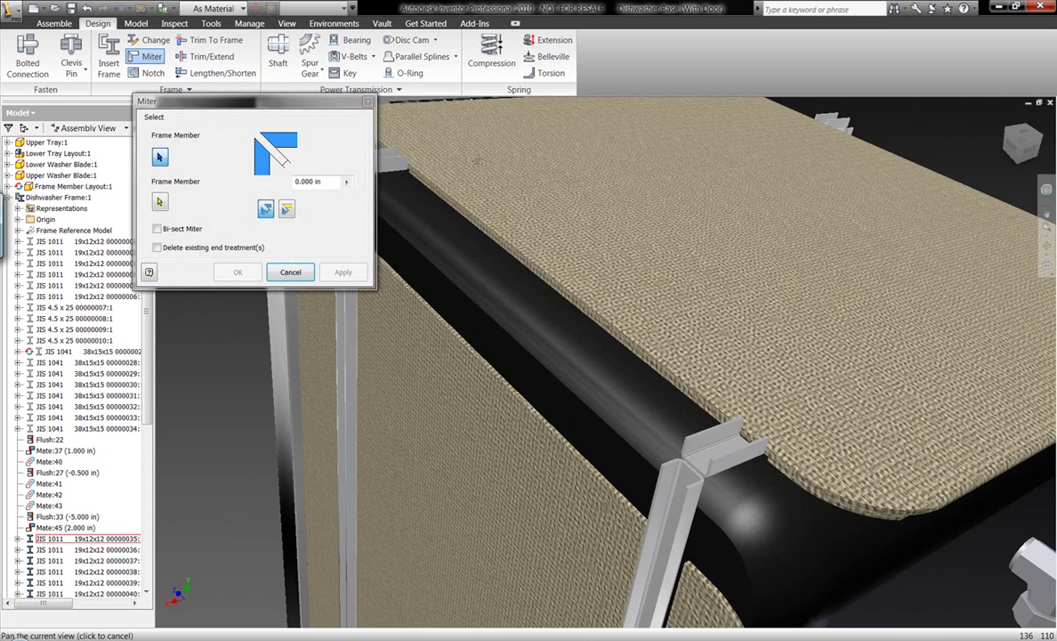
{"action": "middle_click_drag", "start_coordinate": [476, 161], "coordinate": [618, 154]}
{"action": "left_click", "coordinate": [500, 158]}
{"action": "left_click", "coordinate": [491, 174]}
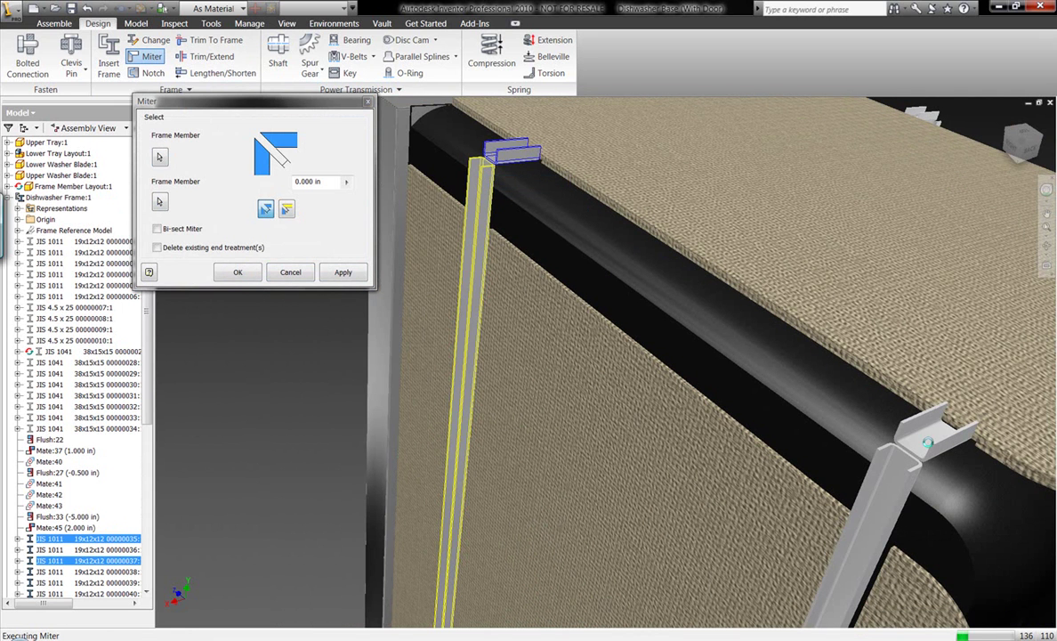
Miter the short top channel with the vertical channel at the right side's rear joint
{"action": "left_click", "coordinate": [940, 451]}
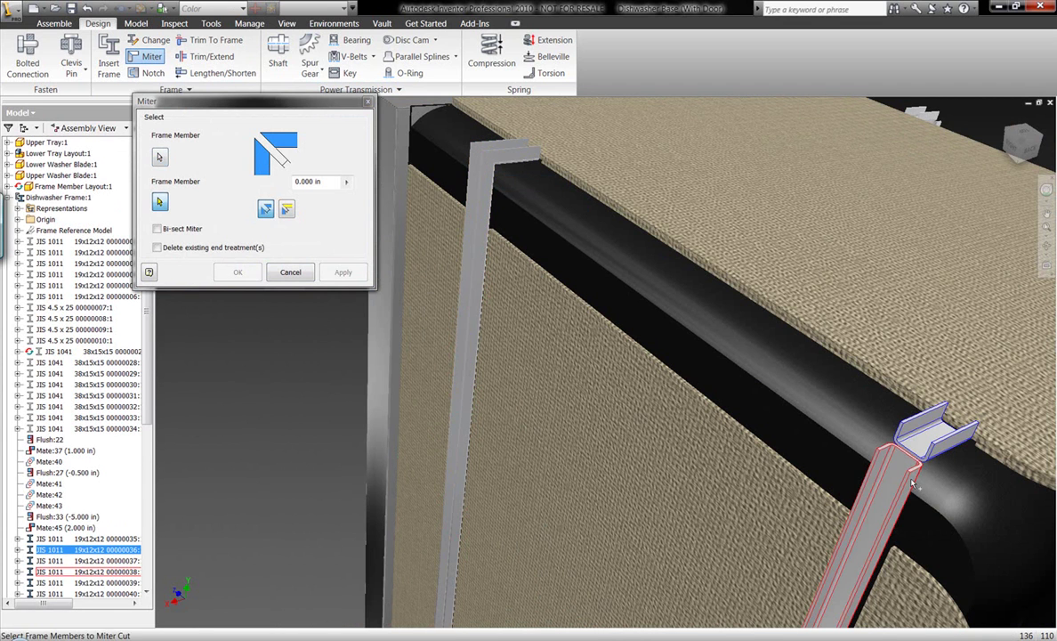
{"action": "left_click", "coordinate": [903, 476]}
{"action": "right_click", "coordinate": [912, 478]}
{"action": "left_click", "coordinate": [927, 488]}
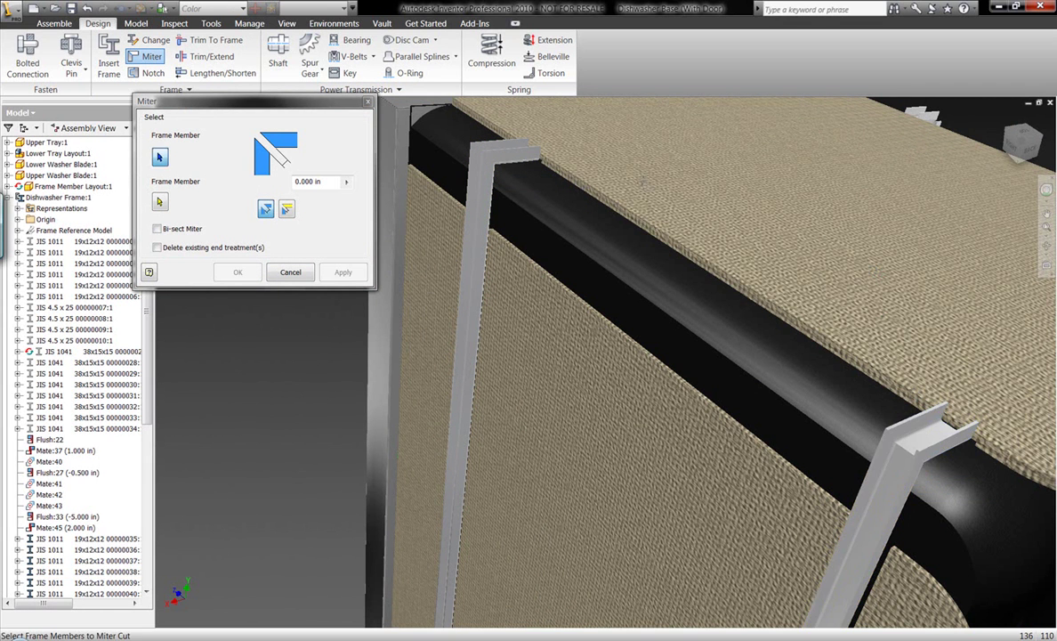
Miter the top and vertical channels at the left side's joint nearest the door
{"action": "scroll", "coordinate": [645, 180], "scroll_direction": "up", "scroll_amount": 4}
{"action": "middle_click_drag", "start_coordinate": [701, 203], "coordinate": [623, 227], "text": "shift"}
{"action": "left_click", "coordinate": [880, 163]}
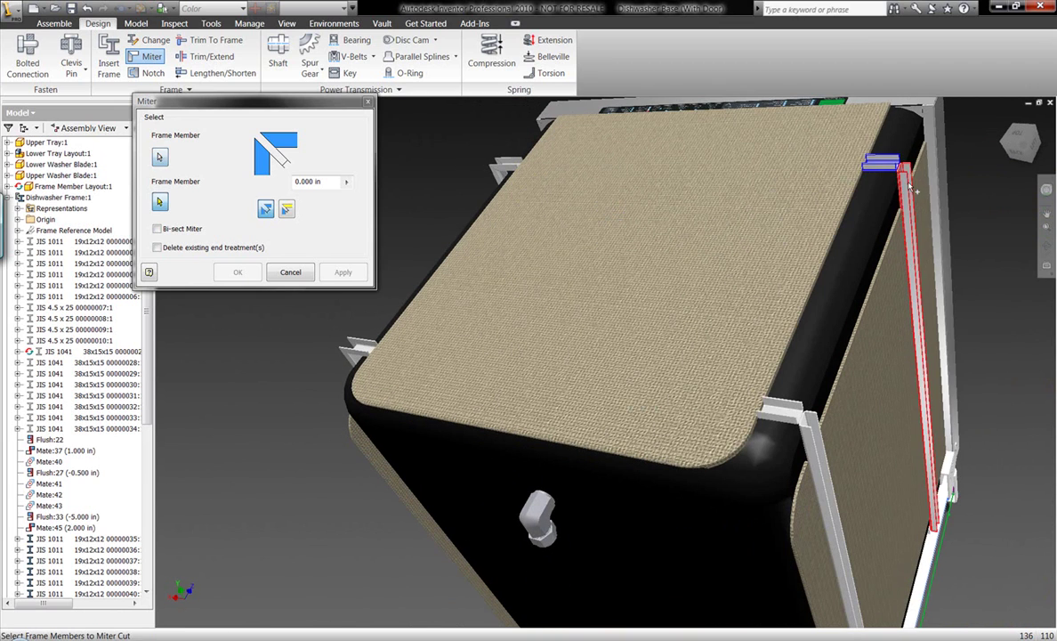
{"action": "left_click", "coordinate": [908, 187]}
{"action": "right_click", "coordinate": [909, 188]}
{"action": "left_click", "coordinate": [924, 190]}
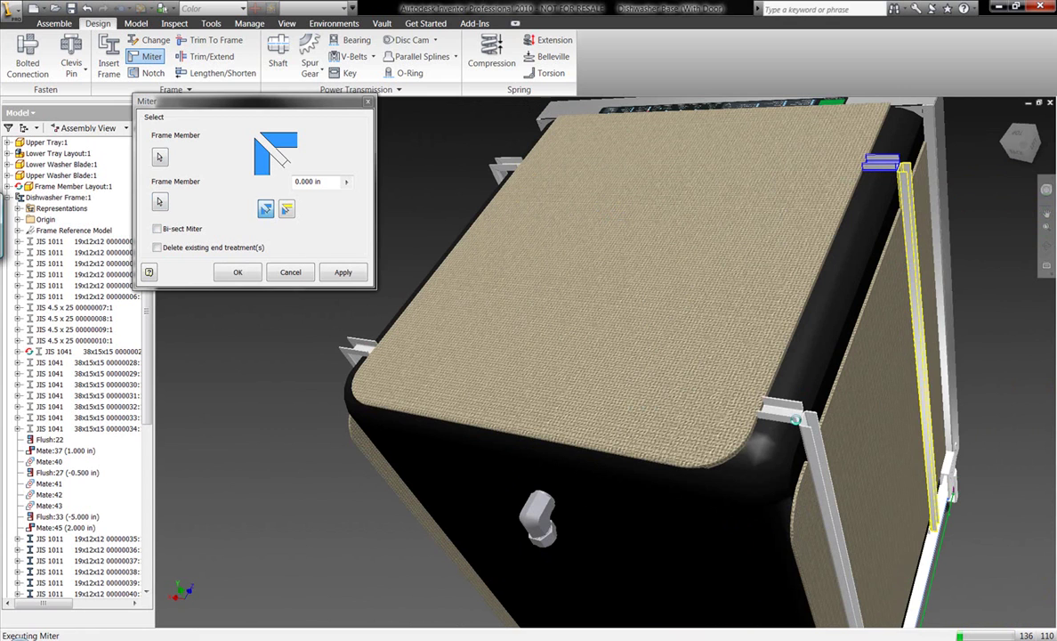
Miter the top and vertical channels at the left side's rear joint
{"action": "left_click", "coordinate": [793, 418]}
{"action": "left_click", "coordinate": [807, 433]}
{"action": "right_click", "coordinate": [807, 434]}
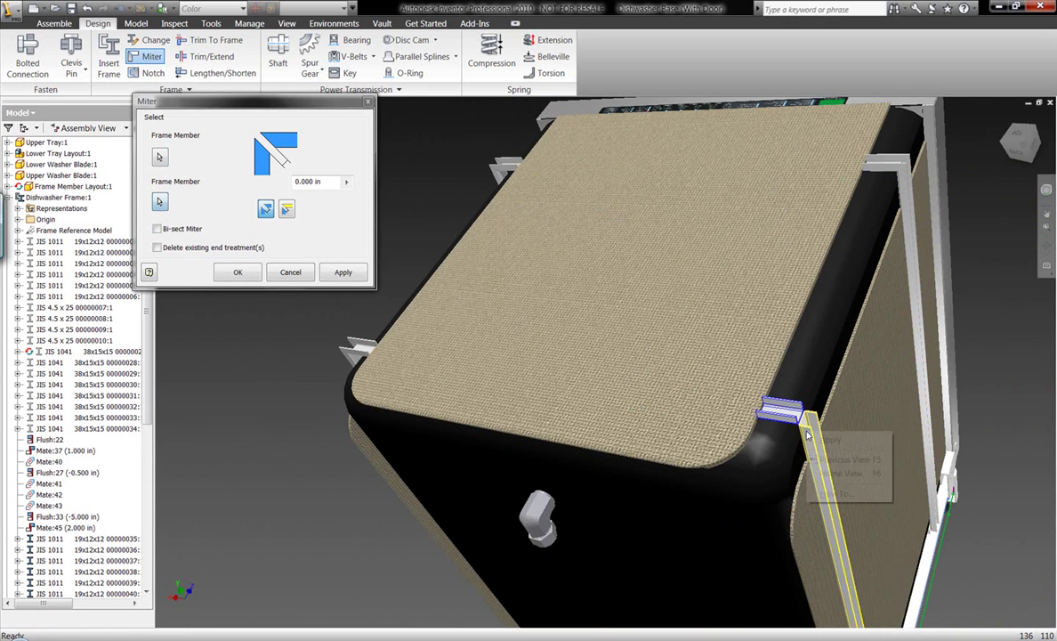
{"action": "left_click", "coordinate": [812, 436]}
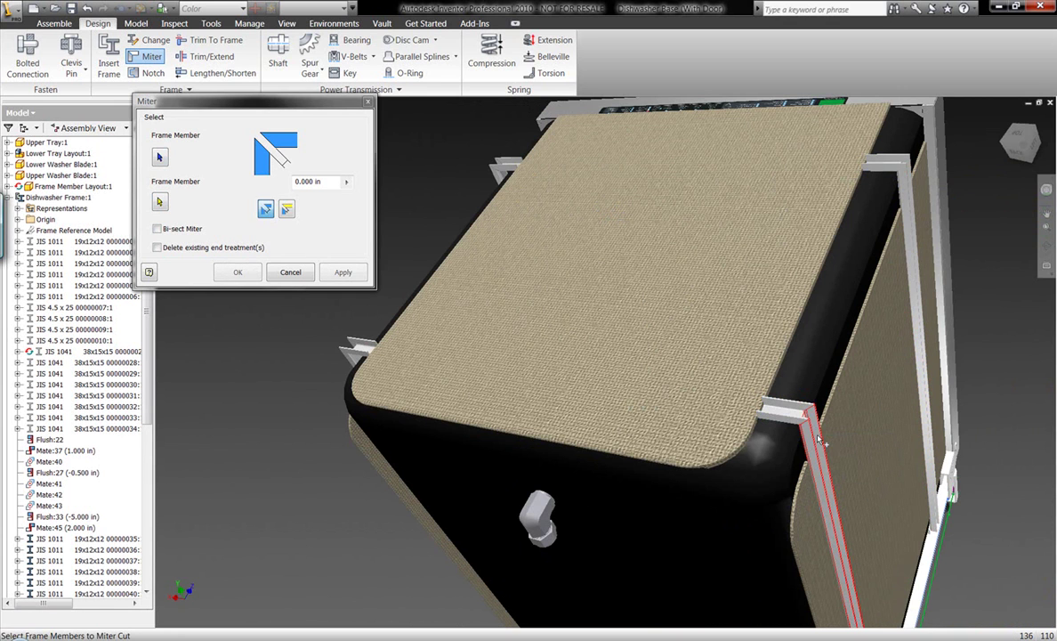
Miter the vertical channel and the bottom cross channel at the left side's lower joint nearest the door
{"action": "middle_click_drag", "start_coordinate": [817, 444], "coordinate": [848, 426], "text": "shift"}
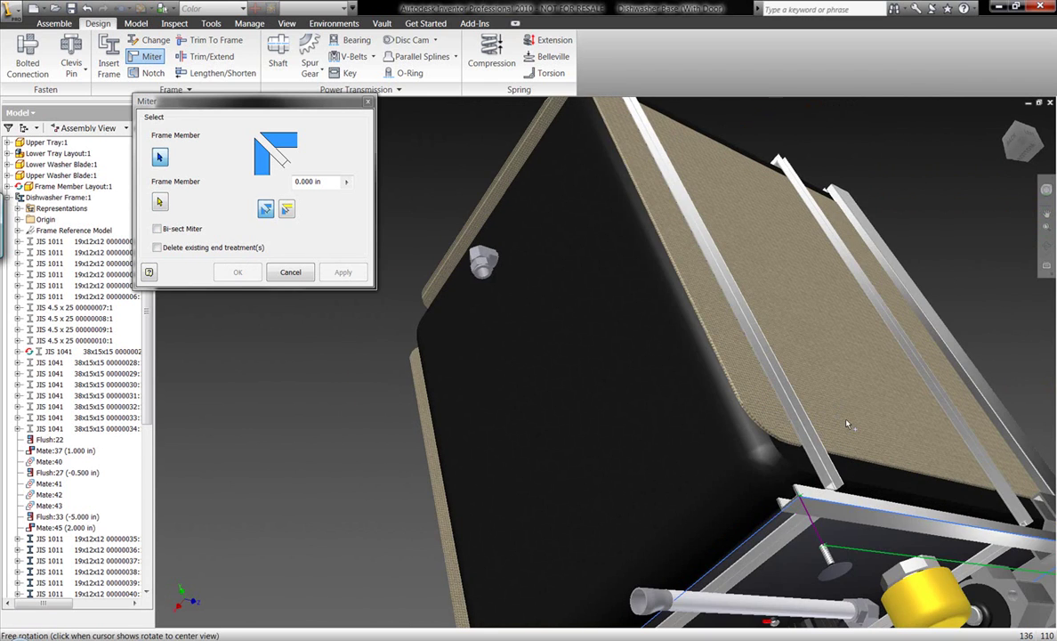
{"action": "scroll", "coordinate": [877, 570], "scroll_direction": "down", "scroll_amount": 5}
{"action": "middle_click_drag", "start_coordinate": [876, 578], "coordinate": [928, 442]}
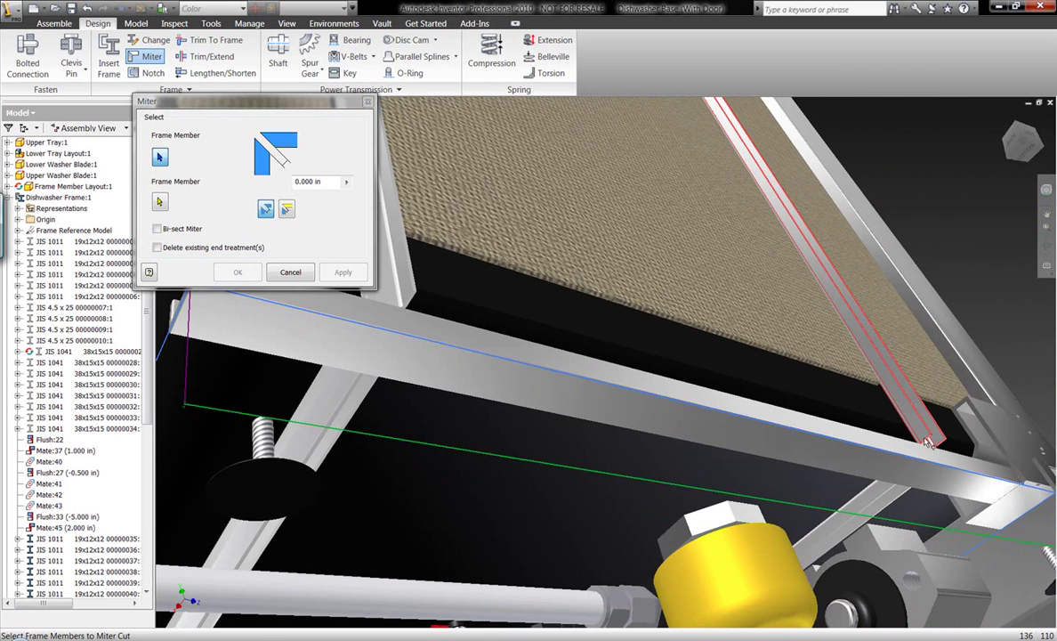
{"action": "left_click", "coordinate": [927, 441]}
{"action": "left_click", "coordinate": [897, 491]}
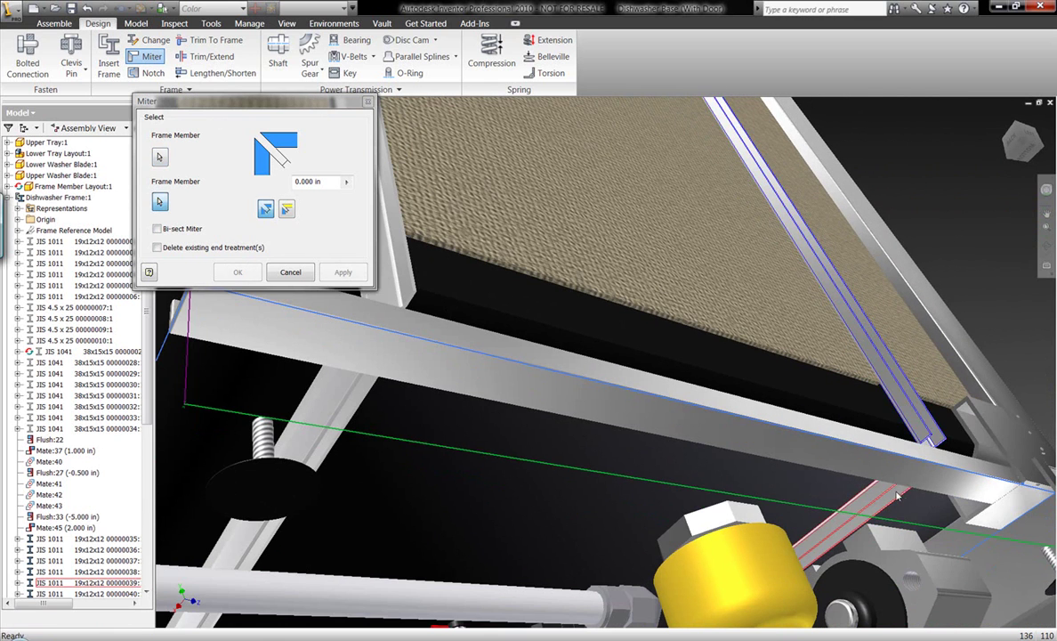
{"action": "right_click", "coordinate": [897, 492]}
{"action": "left_click", "coordinate": [912, 499]}
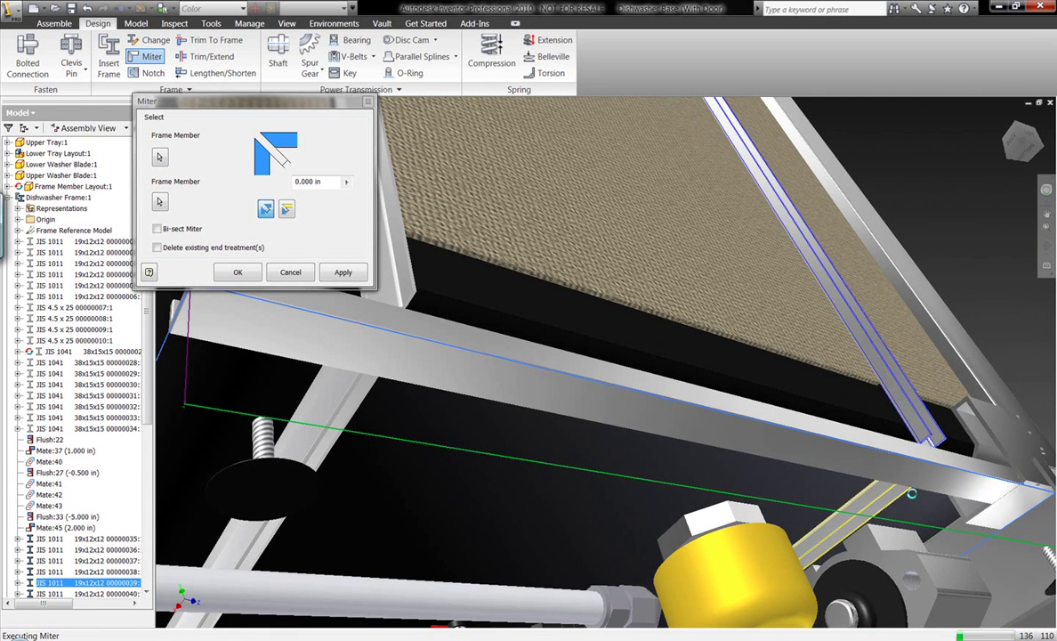
Miter the vertical channel and the bottom cross channel at the left side's lower rear joint
{"action": "left_click", "coordinate": [385, 292]}
{"action": "left_click", "coordinate": [339, 349]}
{"action": "right_click", "coordinate": [356, 385]}
{"action": "left_click", "coordinate": [370, 391]}
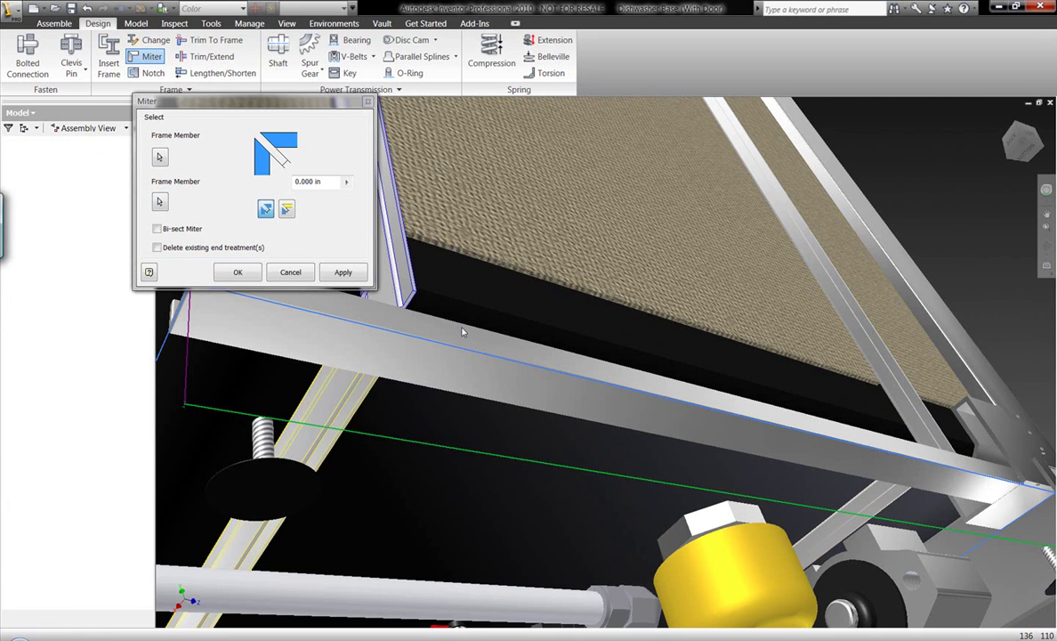
Miter the bottom cross channel with the vertical channel at the right side's lower rear joint
{"action": "scroll", "coordinate": [463, 331], "scroll_direction": "up", "scroll_amount": 4}
{"action": "middle_click_drag", "start_coordinate": [427, 302], "coordinate": [610, 338], "text": "shift"}
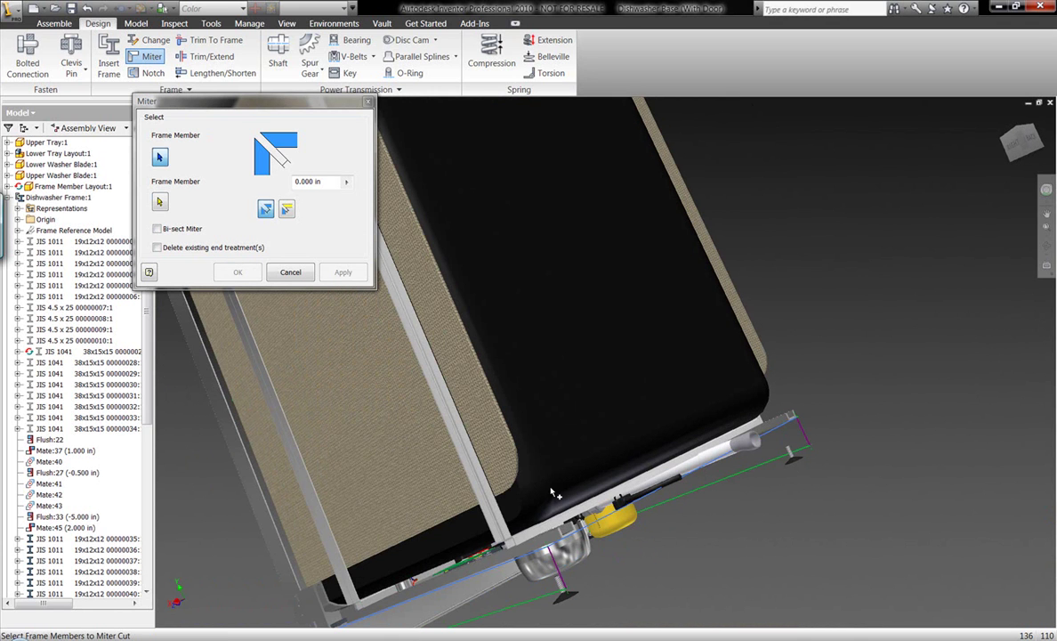
{"action": "left_click", "coordinate": [482, 503]}
{"action": "right_click", "coordinate": [507, 534]}
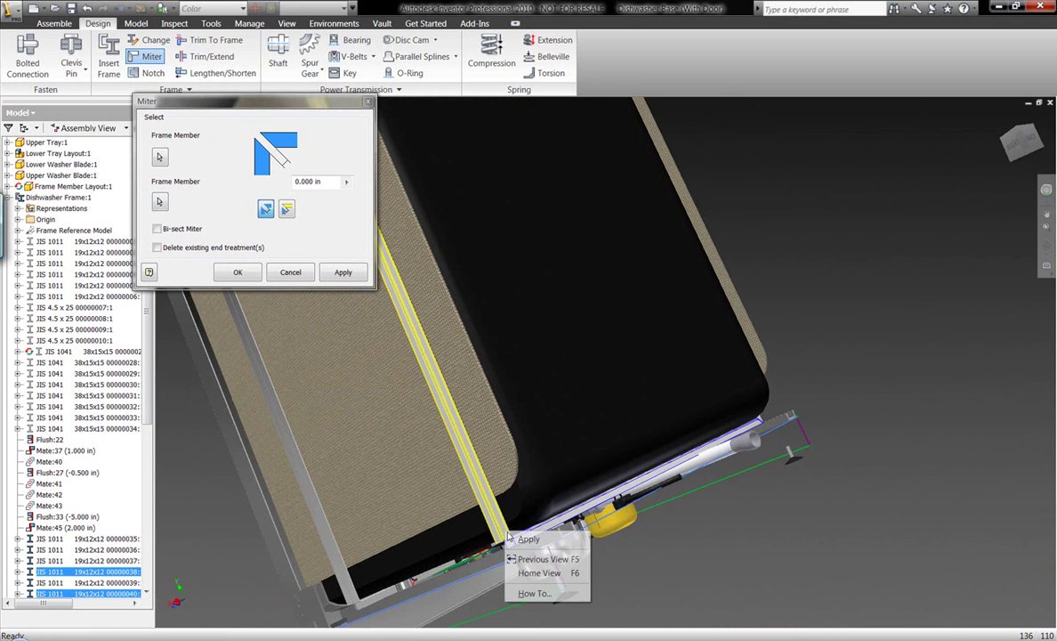
{"action": "left_click", "coordinate": [525, 539]}
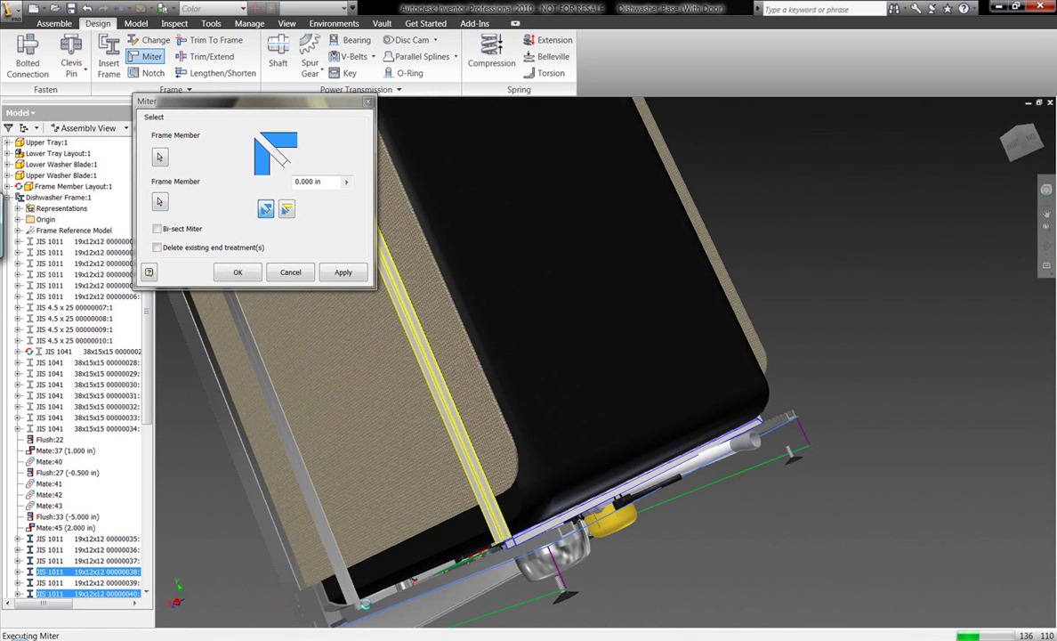
Miter the vertical and bottom cross channels at the right side's lower joint nearest the door, finishing the miter command
{"action": "left_click", "coordinate": [335, 556]}
{"action": "right_click", "coordinate": [330, 487]}
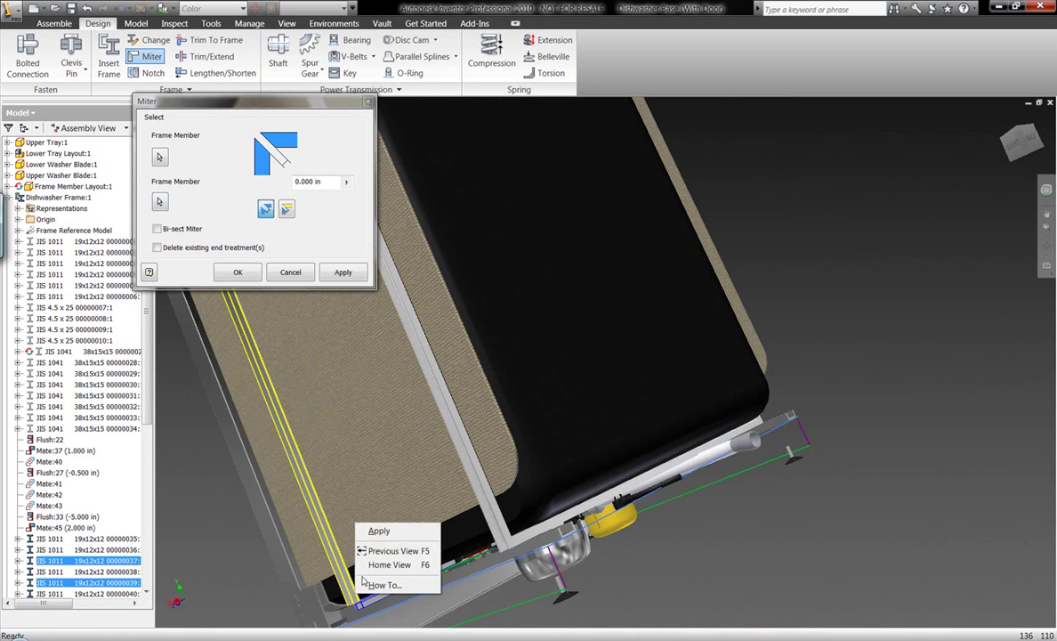
{"action": "left_click", "coordinate": [360, 495]}
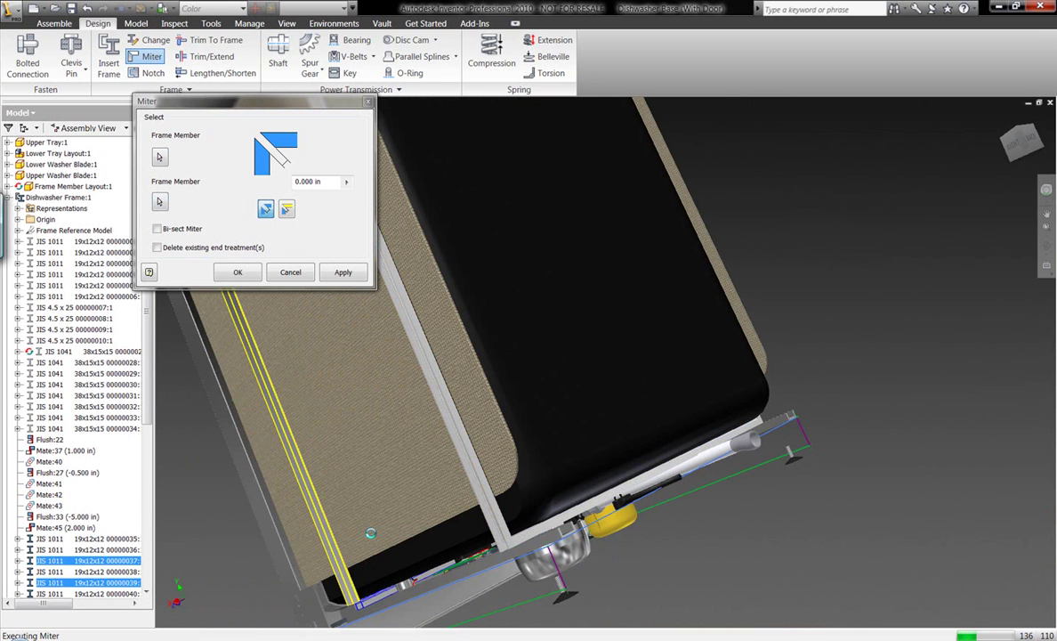
{"action": "left_click", "coordinate": [292, 275]}
{"action": "left_click", "coordinate": [1005, 121]}
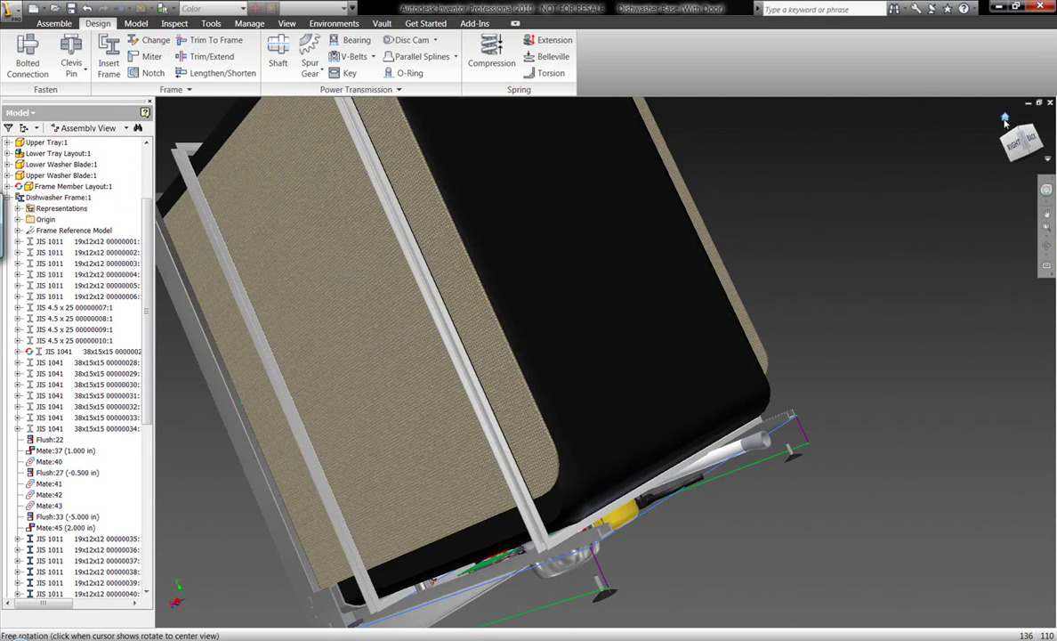
{"action": "left_click", "coordinate": [1004, 119]}
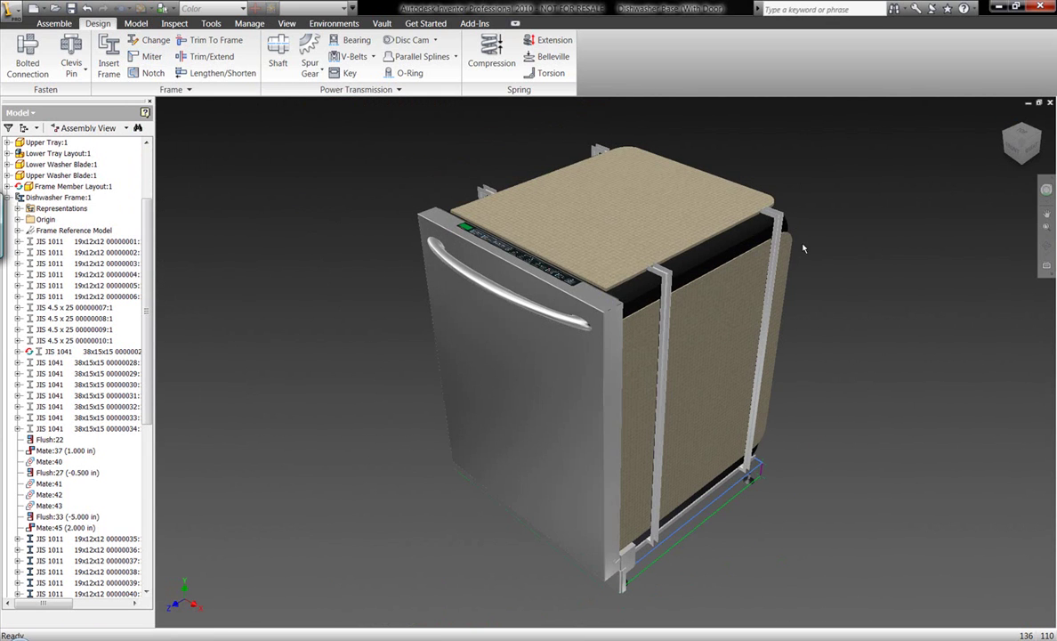
Insert four black JIS 1041 38x15x15 light channels along the base layout rectangle on the right side, with file-name prompting off
{"action": "left_click", "coordinate": [1036, 163]}
{"action": "left_click", "coordinate": [1040, 158]}
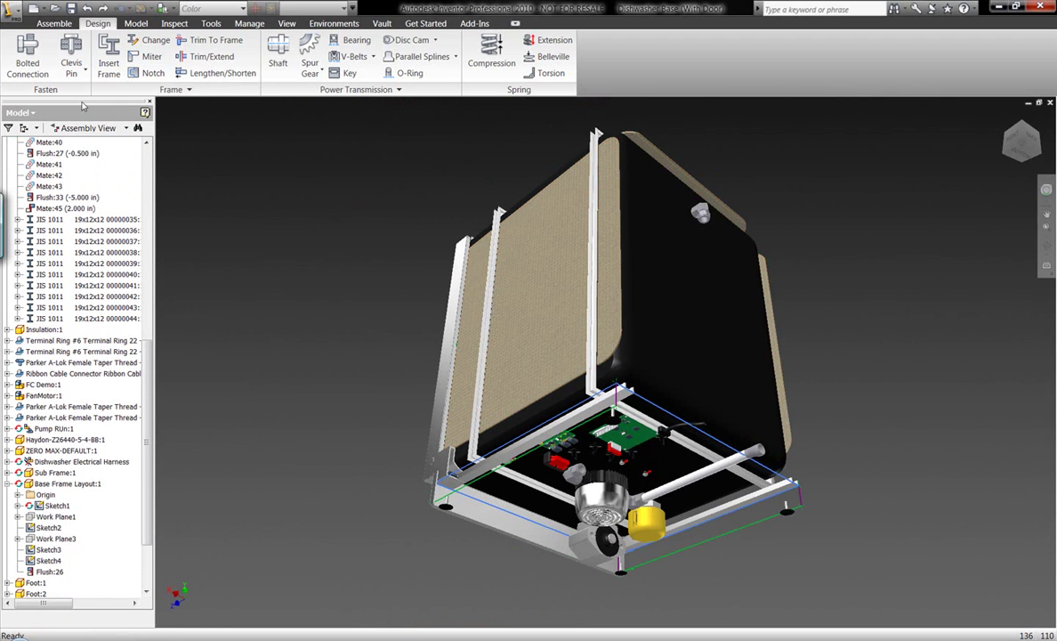
{"action": "left_click", "coordinate": [109, 64]}
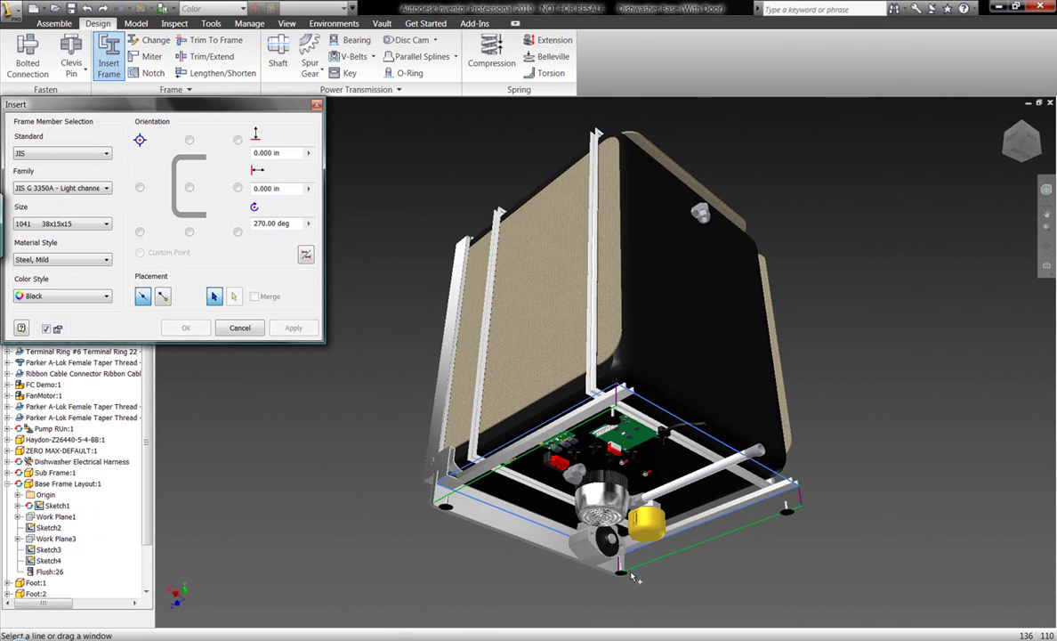
{"action": "scroll", "coordinate": [634, 578], "scroll_direction": "up", "scroll_amount": 5}
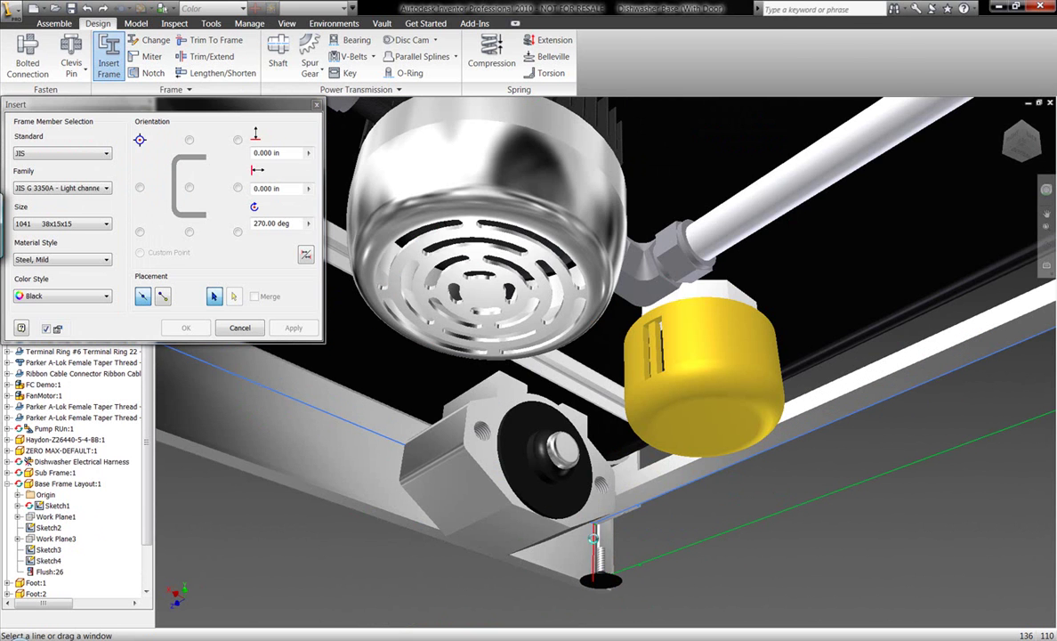
{"action": "left_click", "coordinate": [643, 508]}
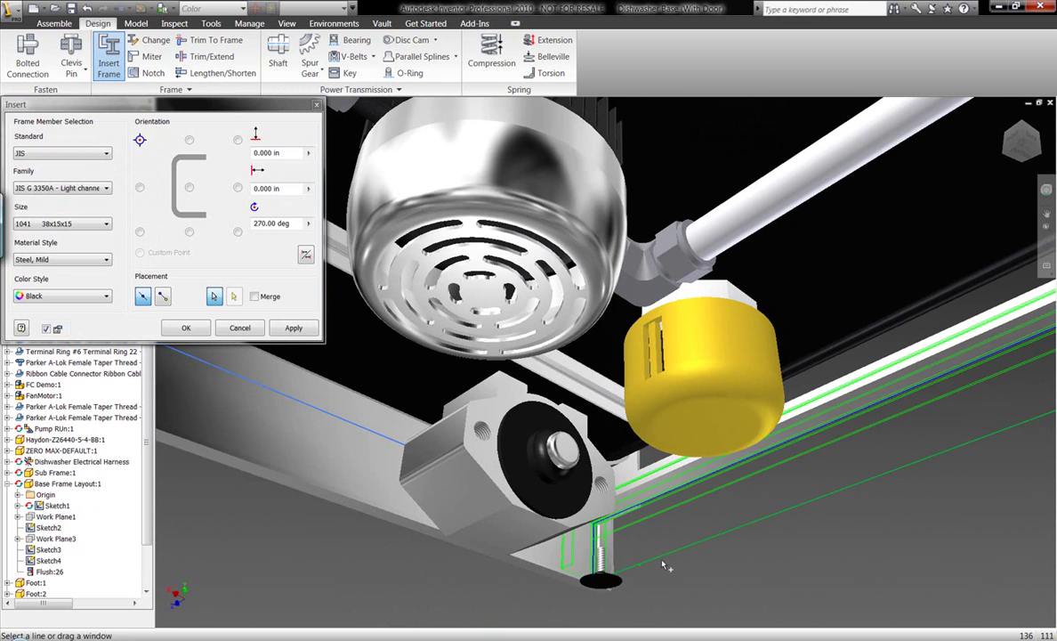
{"action": "scroll", "coordinate": [665, 562], "scroll_direction": "down", "scroll_amount": 5}
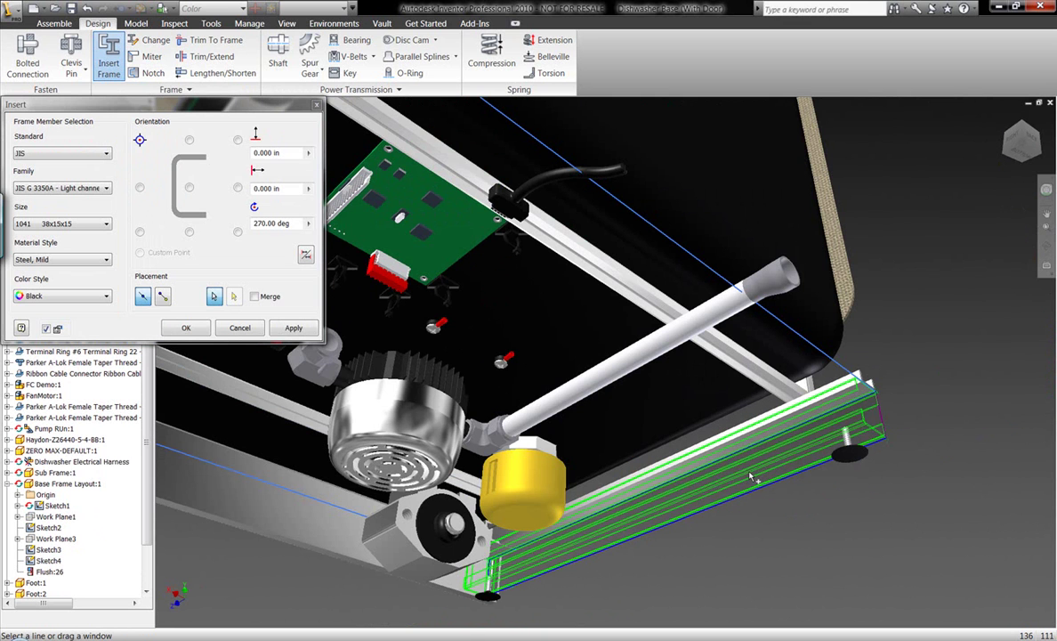
{"action": "left_click", "coordinate": [881, 419]}
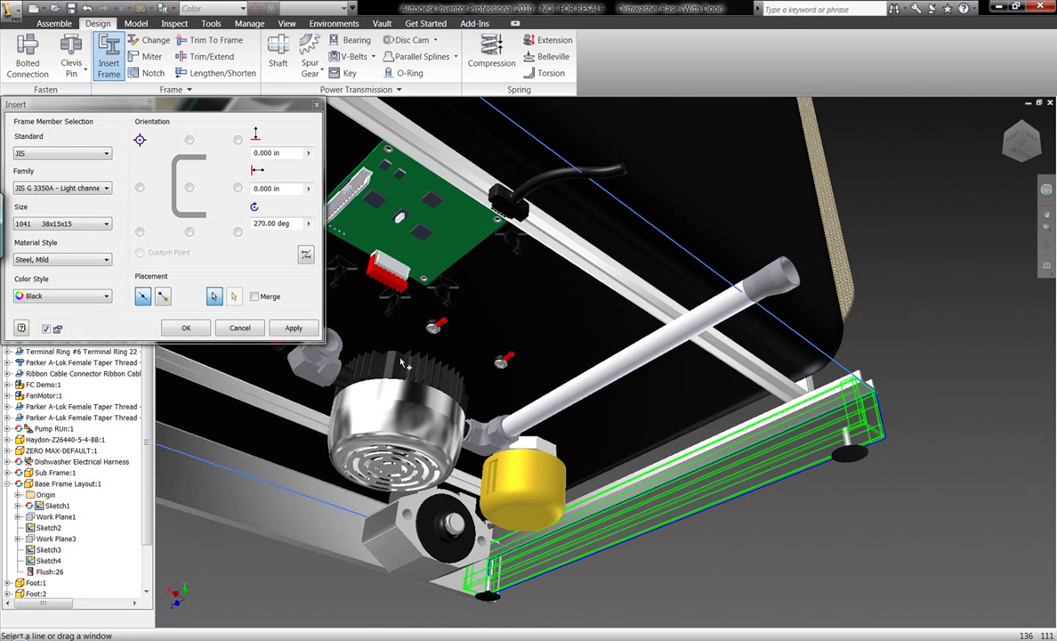
{"action": "left_click", "coordinate": [47, 330]}
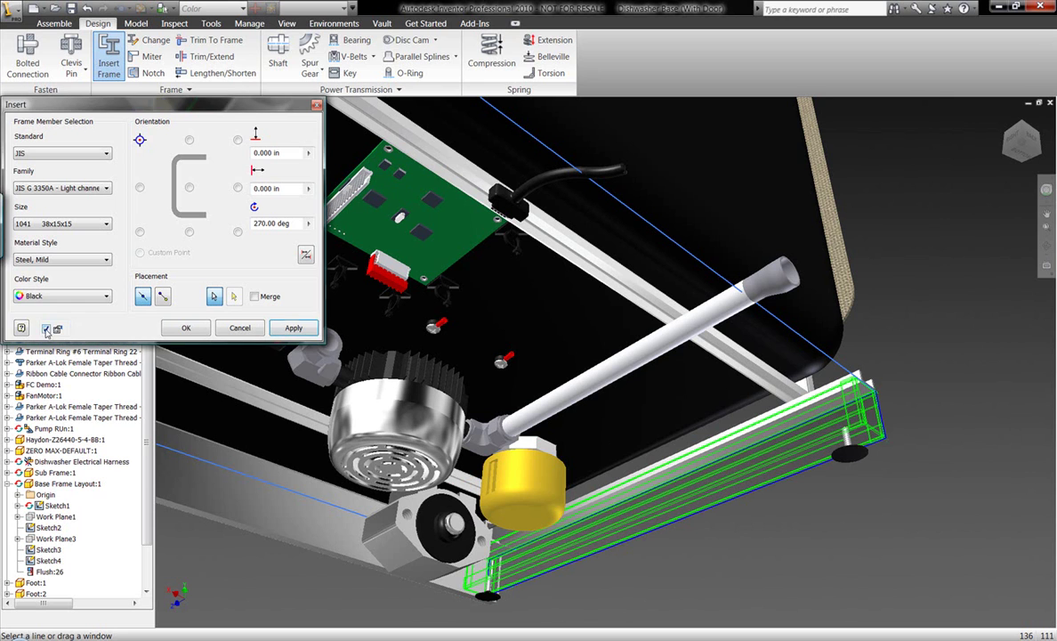
{"action": "left_click", "coordinate": [292, 328]}
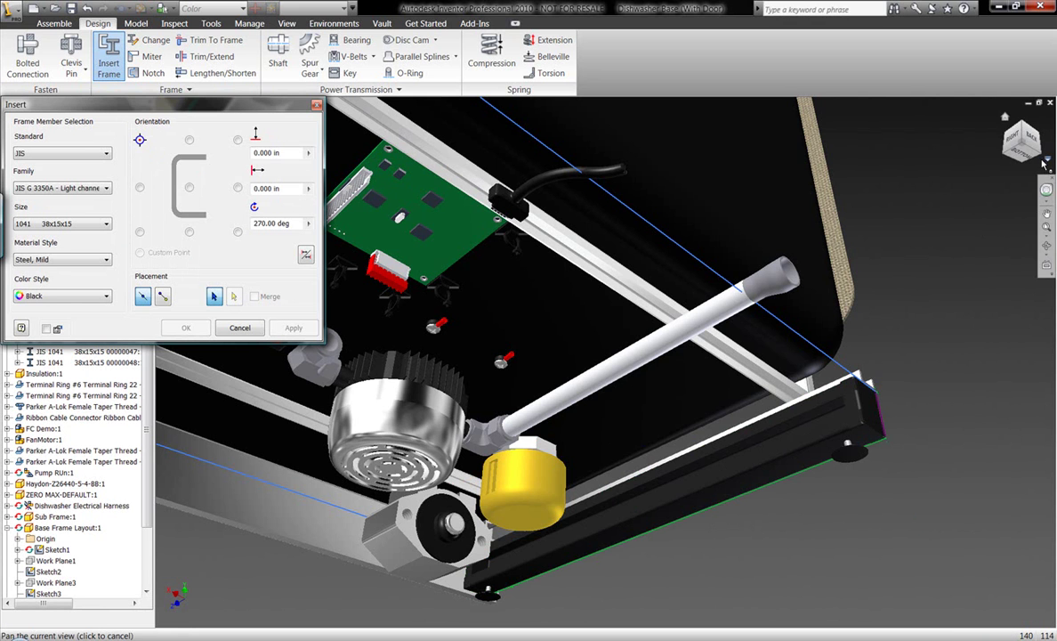
Insert four black JIS 1041 38x15x15 channels along the left side's base layout rectangle, anchored at the profile's lower-left corner
{"action": "left_click", "coordinate": [1041, 155]}
{"action": "middle_click_drag", "start_coordinate": [463, 573], "coordinate": [781, 536]}
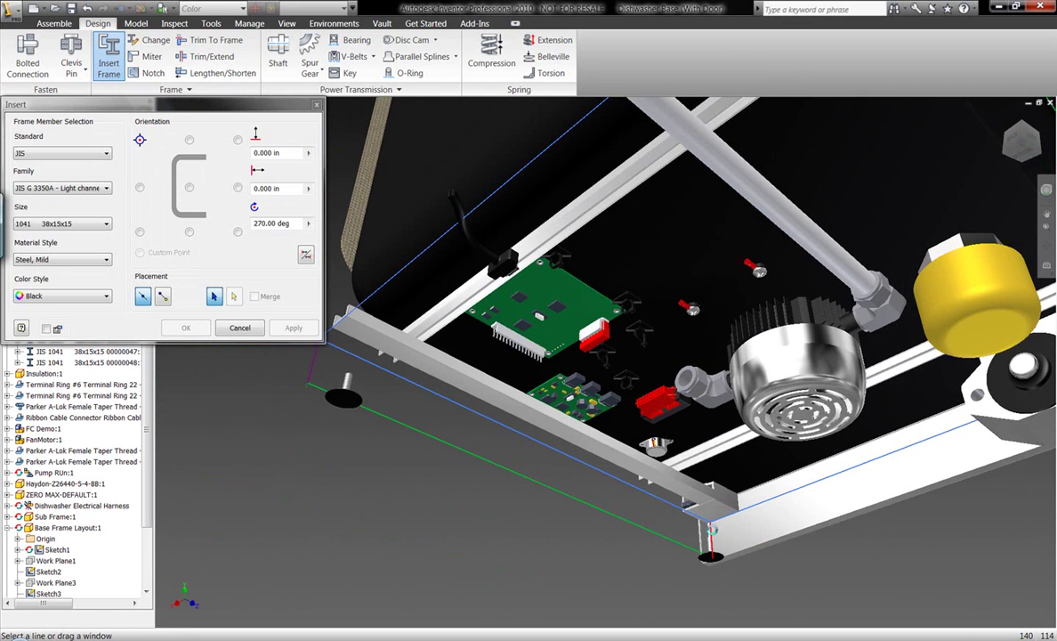
{"action": "left_click", "coordinate": [628, 511]}
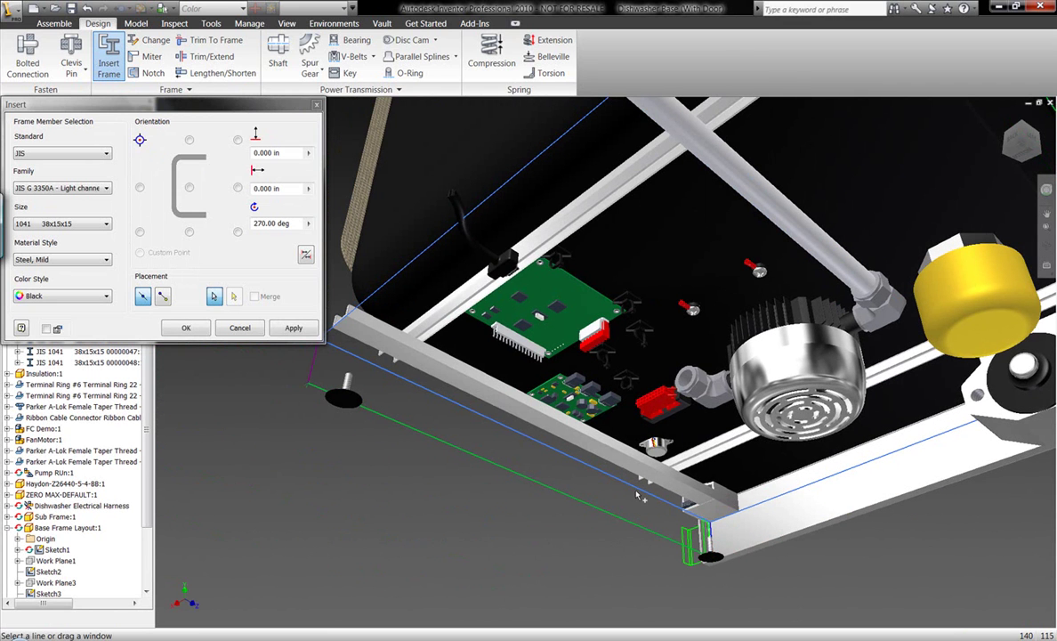
{"action": "left_click", "coordinate": [314, 389]}
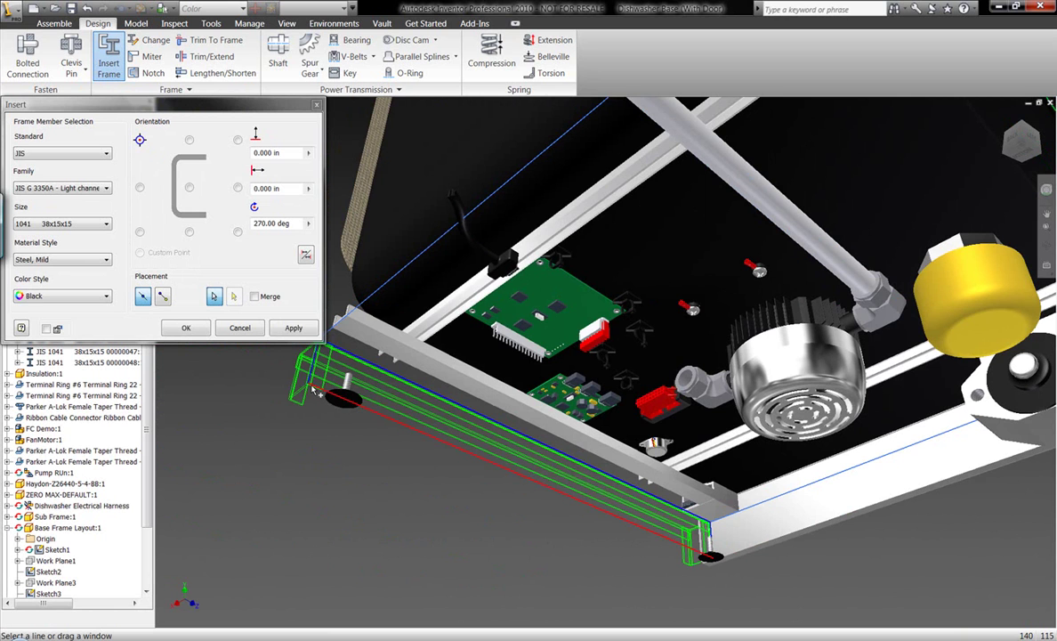
{"action": "left_click", "coordinate": [140, 231]}
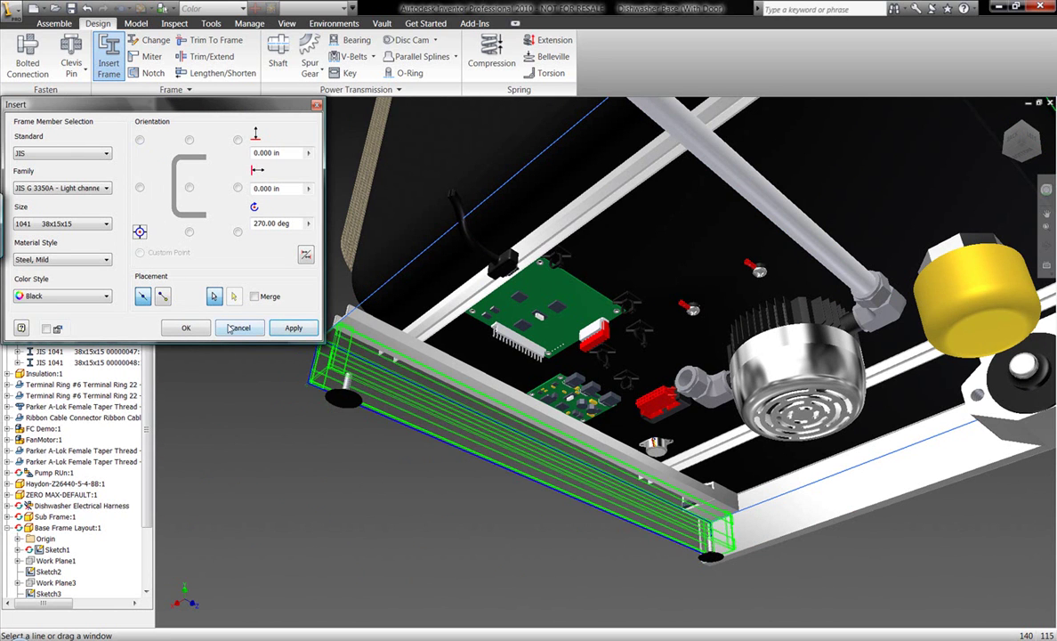
{"action": "left_click", "coordinate": [186, 329]}
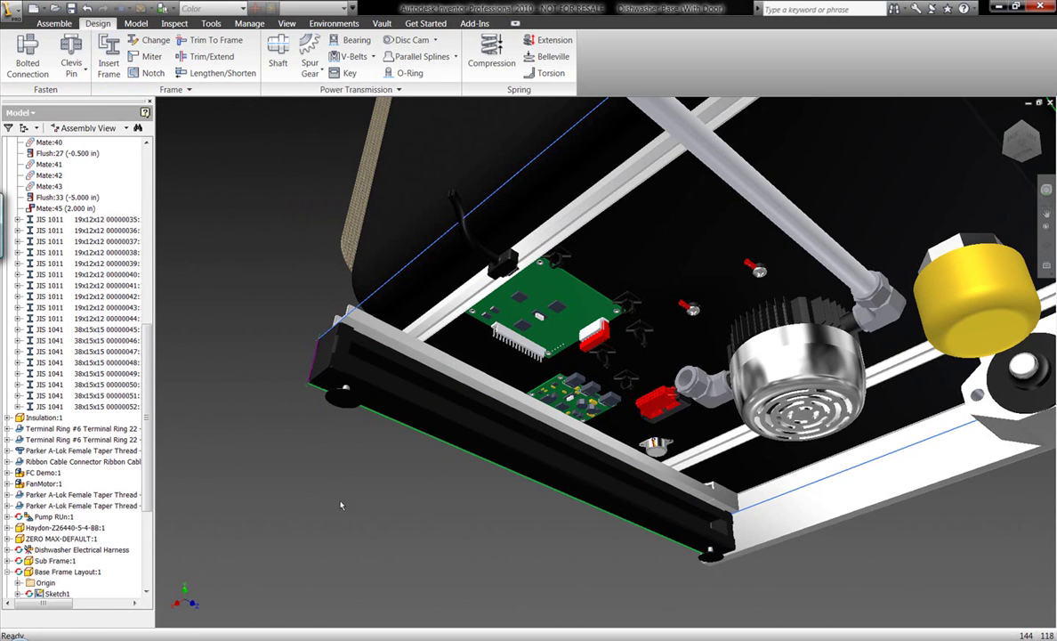
Switch the model display from perspective to orthographic projection
{"action": "scroll", "coordinate": [347, 396], "scroll_direction": "up", "scroll_amount": 5}
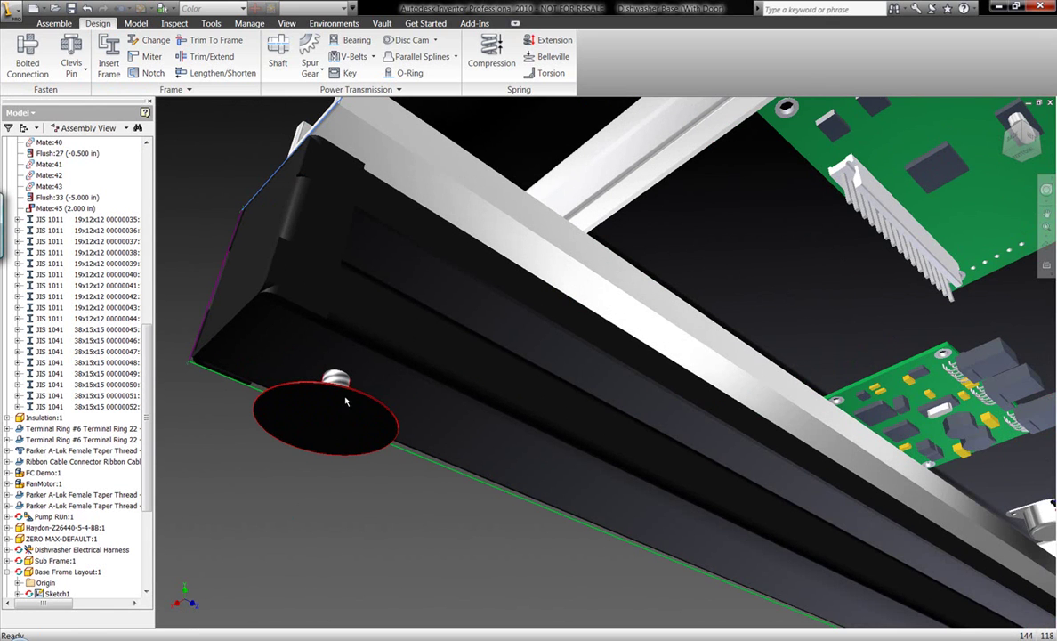
{"action": "left_click", "coordinate": [287, 24]}
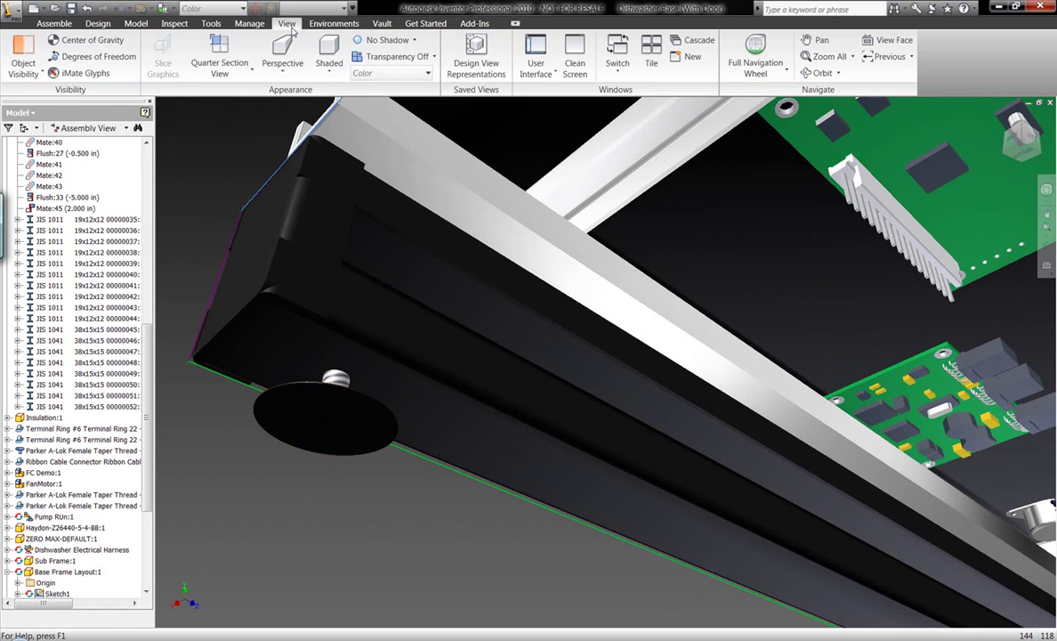
{"action": "left_click", "coordinate": [283, 71]}
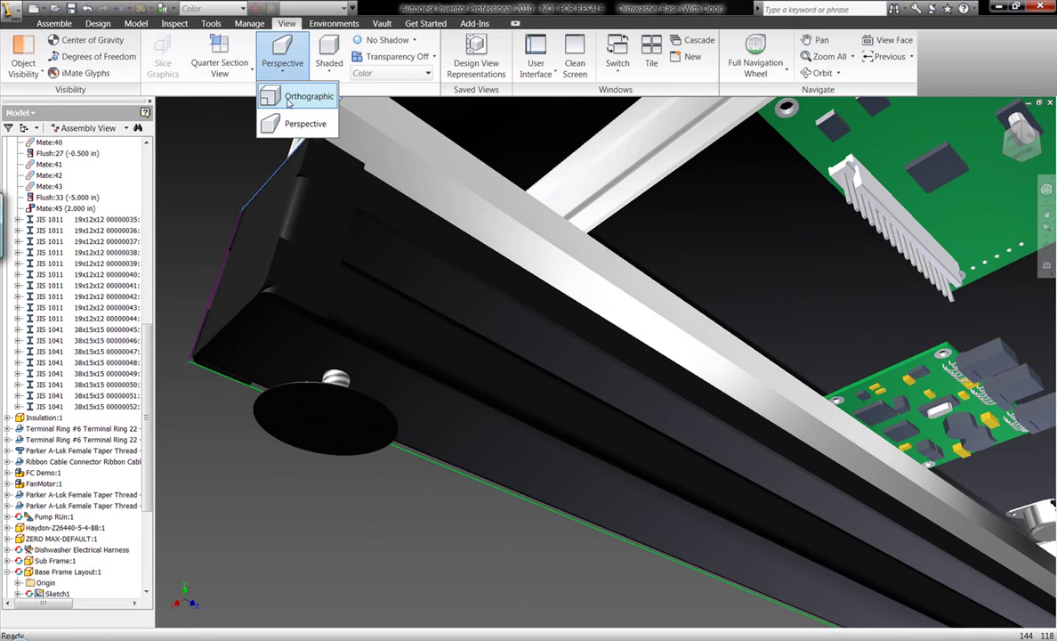
{"action": "left_click", "coordinate": [295, 98]}
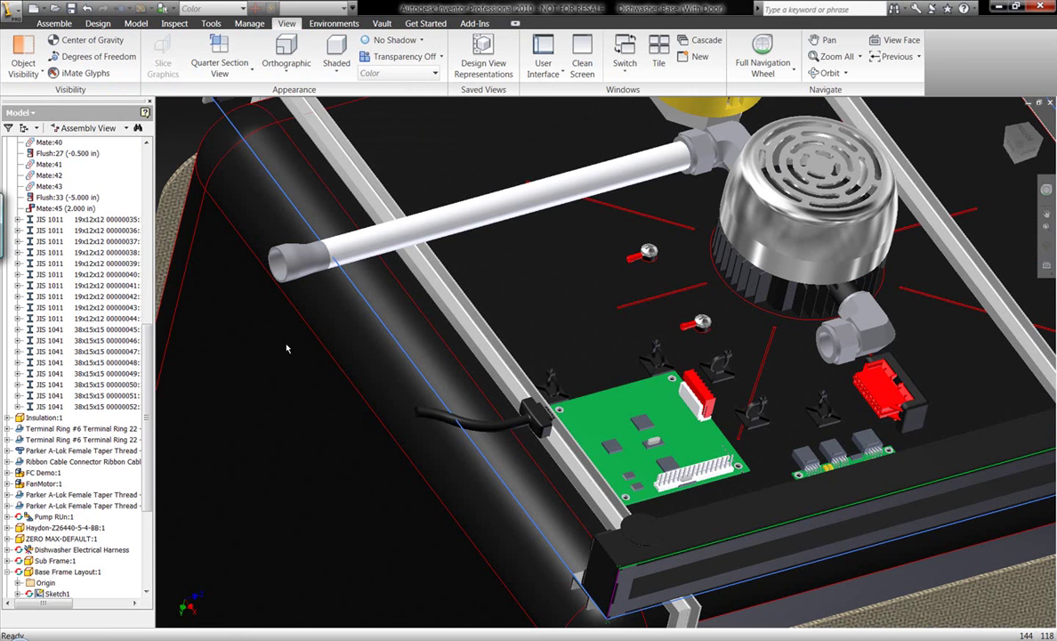
Hide Sketch1, Sketch2, Sketch3 and Sketch4 of the Base Frame Layout
{"action": "scroll", "coordinate": [134, 548], "scroll_direction": "down", "scroll_amount": 5}
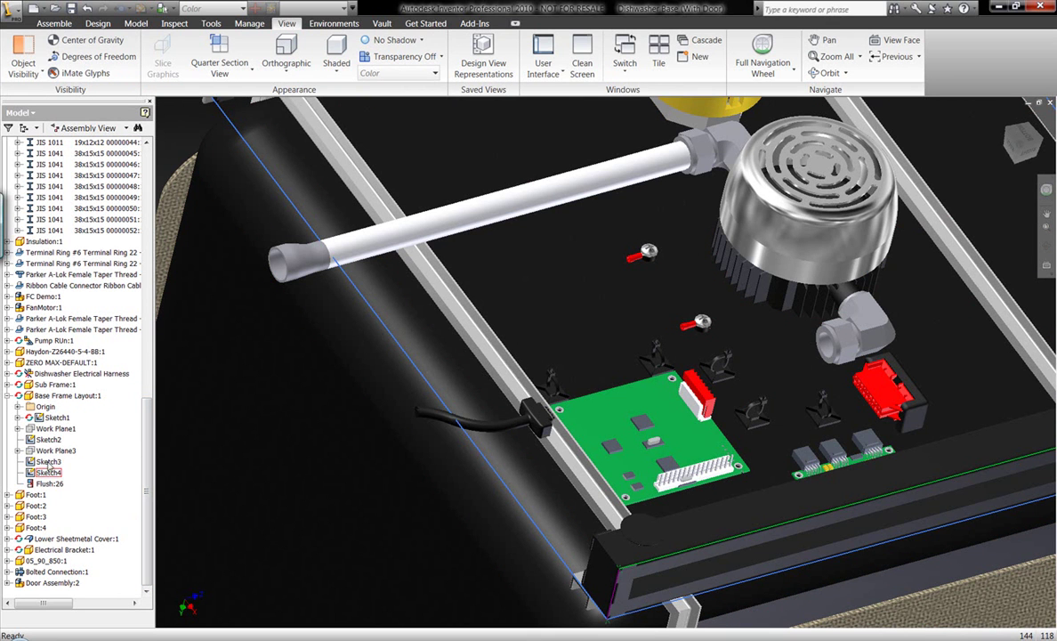
{"action": "right_click", "coordinate": [51, 417]}
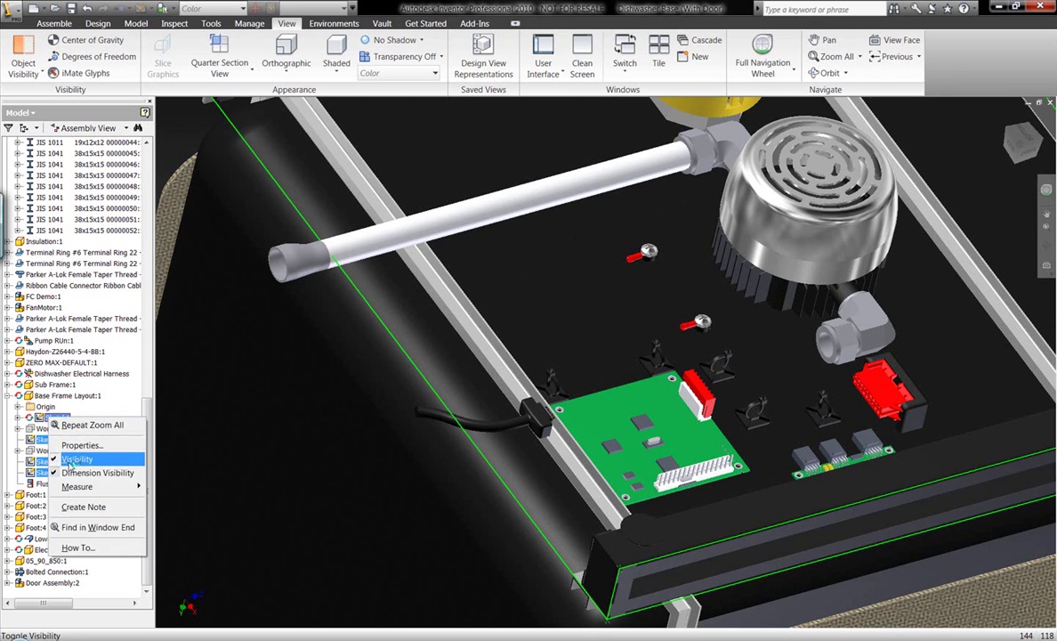
{"action": "left_click", "coordinate": [72, 445]}
{"action": "scroll", "coordinate": [310, 424], "scroll_direction": "down", "scroll_amount": 3}
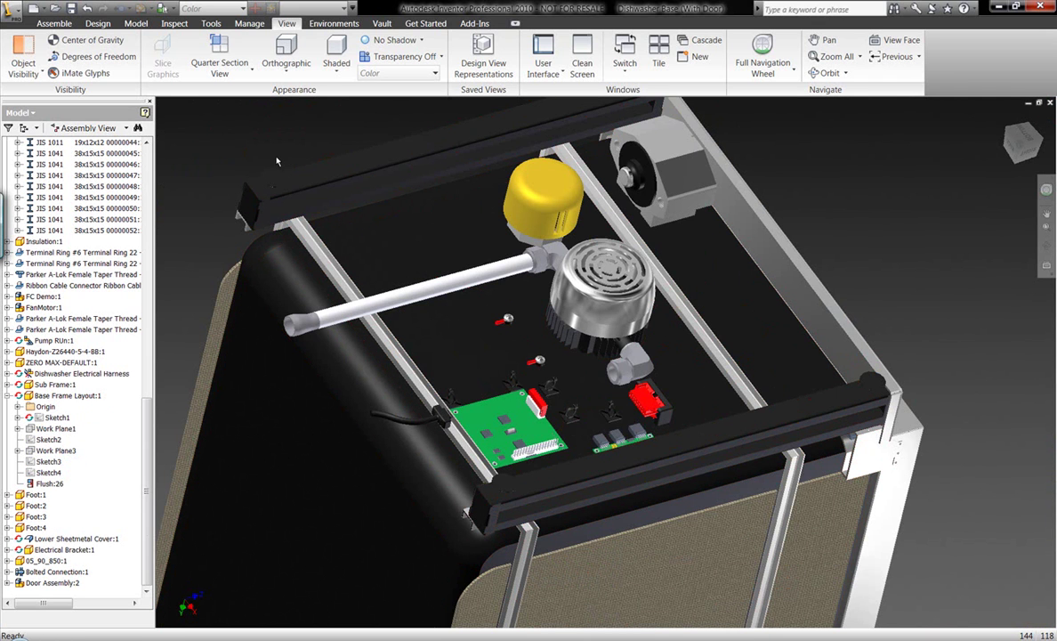
Miter the lower long black channel with the rear upright on the right side of the base frame
{"action": "left_click", "coordinate": [98, 25]}
{"action": "left_click", "coordinate": [146, 56]}
{"action": "middle_click_drag", "start_coordinate": [395, 233], "coordinate": [593, 300]}
{"action": "left_click", "coordinate": [479, 276]}
{"action": "left_click", "coordinate": [454, 269]}
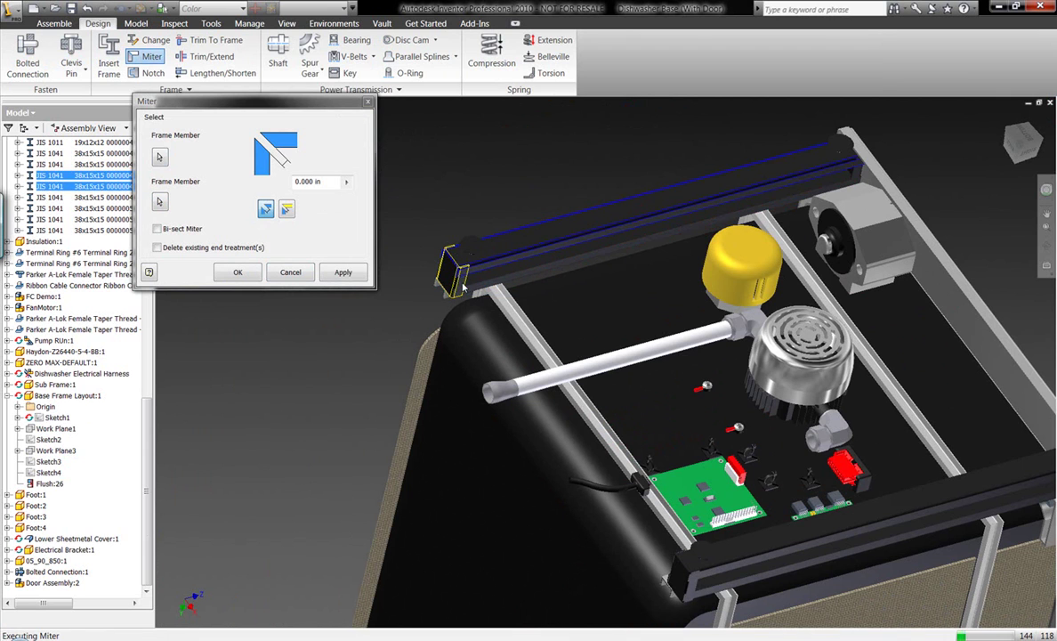
Miter the rear upright with the upper long black channel on the right side of the base frame
{"action": "left_click", "coordinate": [458, 277]}
{"action": "left_click", "coordinate": [466, 284]}
{"action": "right_click", "coordinate": [466, 286]}
{"action": "left_click", "coordinate": [525, 293]}
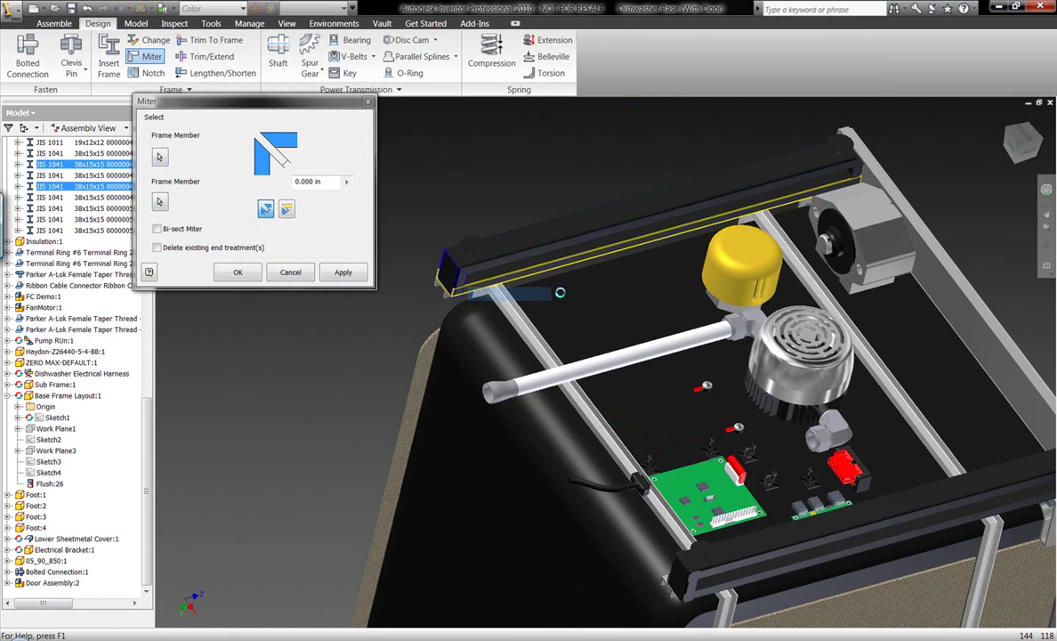
Miter the upright nearest the door with the adjoining long black channel on the right side of the base frame
{"action": "left_click", "coordinate": [847, 169]}
{"action": "left_click", "coordinate": [857, 177]}
{"action": "right_click", "coordinate": [857, 174]}
{"action": "left_click", "coordinate": [865, 181]}
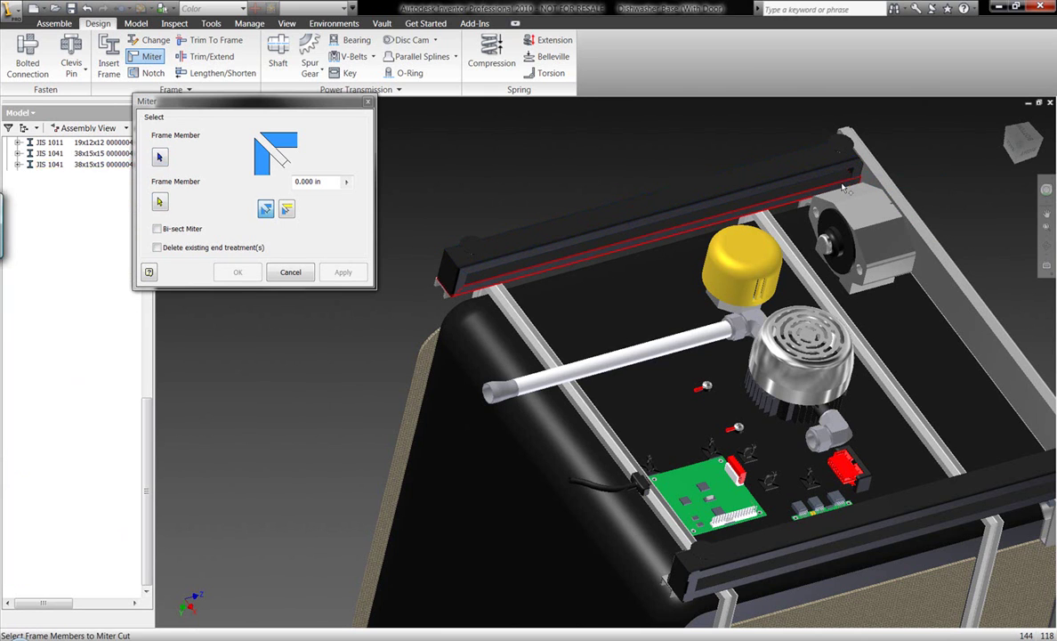
Miter the lower long black channel with the door-end upright on the right side, and the circuit-board side's upper long channel with its rear upright
{"action": "right_click", "coordinate": [857, 178]}
{"action": "left_click", "coordinate": [861, 182]}
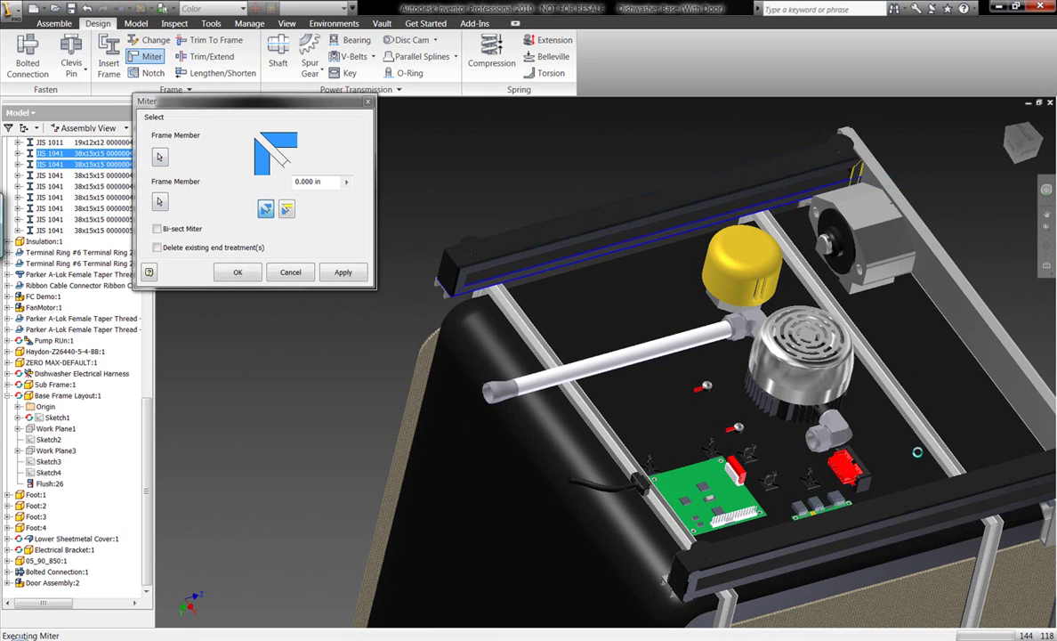
{"action": "left_click", "coordinate": [693, 585]}
{"action": "left_click", "coordinate": [710, 577]}
{"action": "right_click", "coordinate": [660, 465]}
{"action": "left_click", "coordinate": [685, 471]}
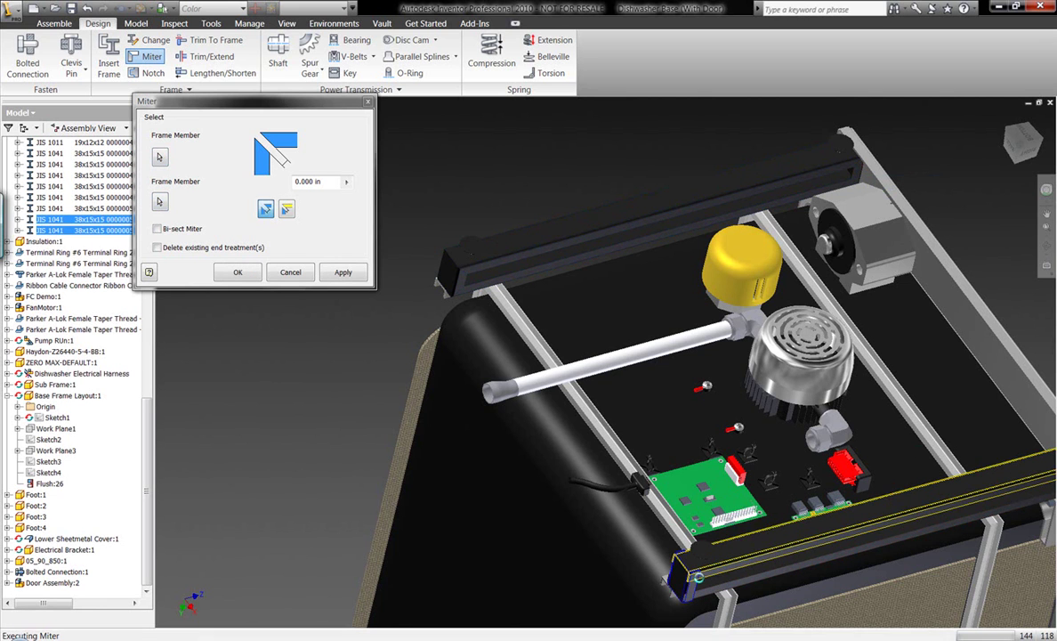
Miter the lower long black channel with the rear upright on the circuit-board side of the base frame
{"action": "left_click", "coordinate": [692, 587]}
{"action": "left_click", "coordinate": [706, 593]}
{"action": "right_click", "coordinate": [700, 521]}
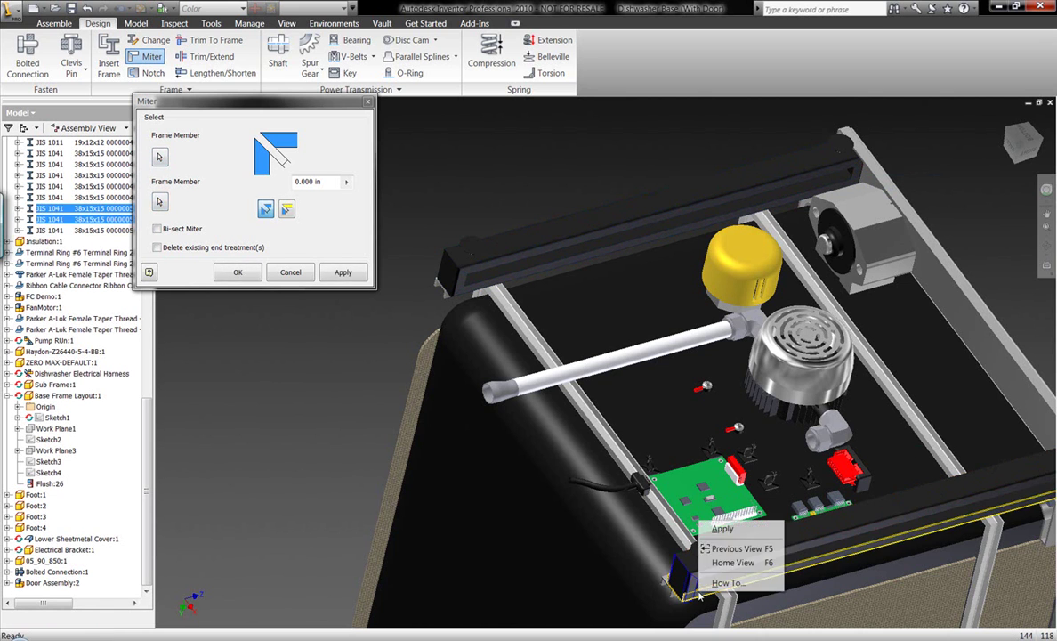
{"action": "left_click", "coordinate": [722, 529]}
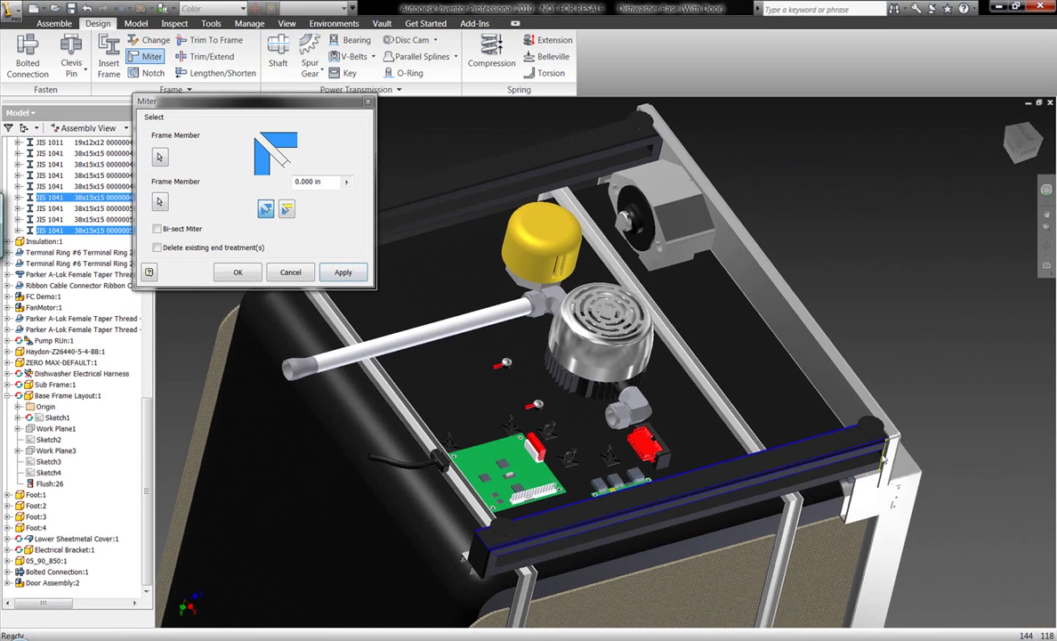
Miter the door-end upright with both the upper and lower long black channels on the circuit-board side of the base frame
{"action": "right_click", "coordinate": [880, 451]}
{"action": "left_click", "coordinate": [889, 459]}
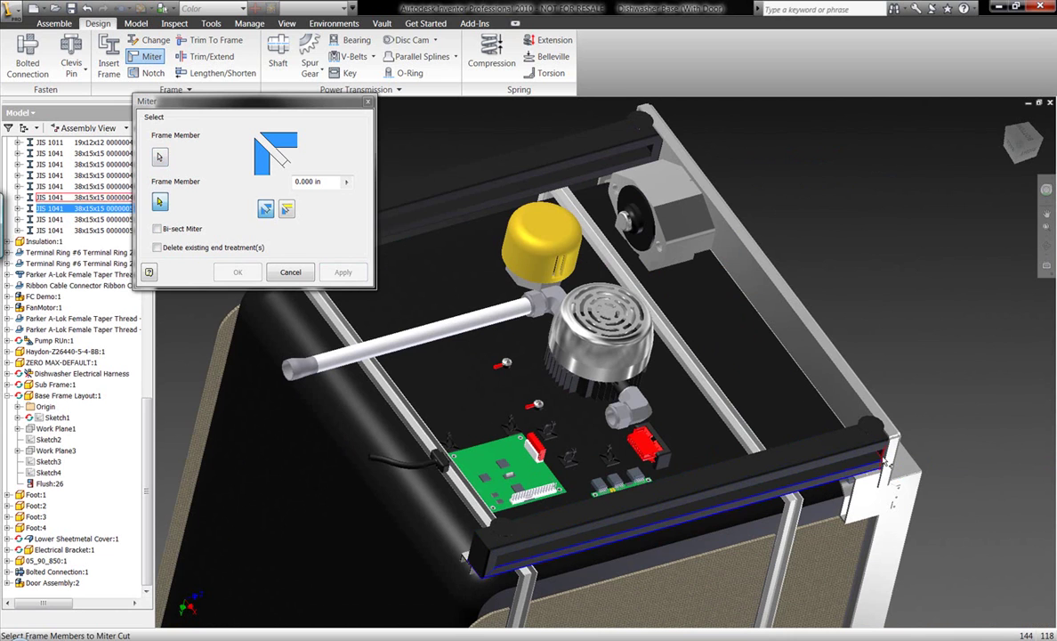
{"action": "right_click", "coordinate": [881, 458]}
{"action": "left_click", "coordinate": [894, 463]}
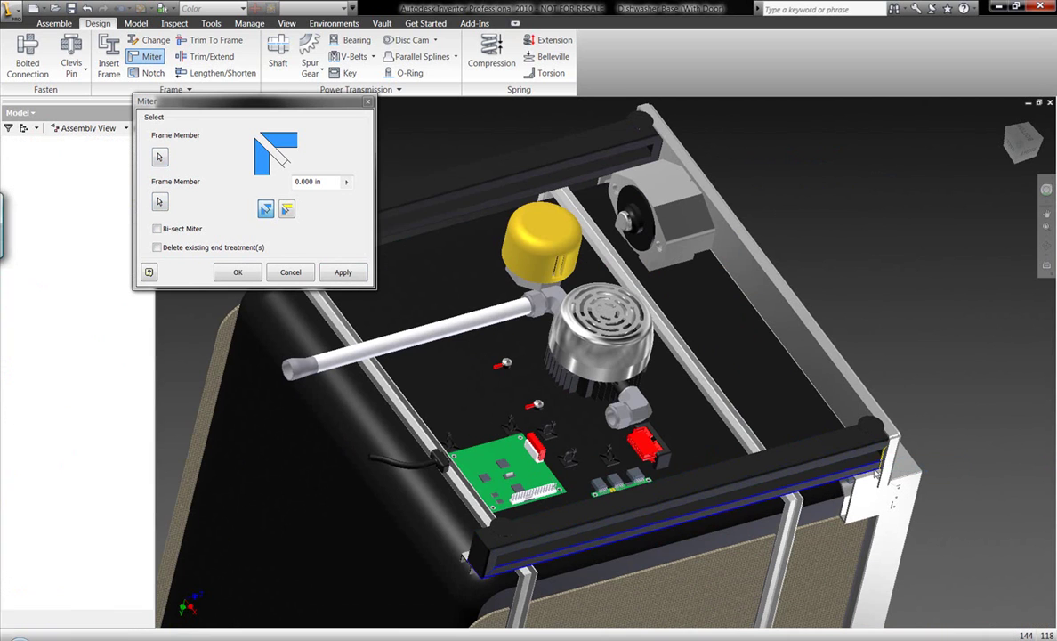